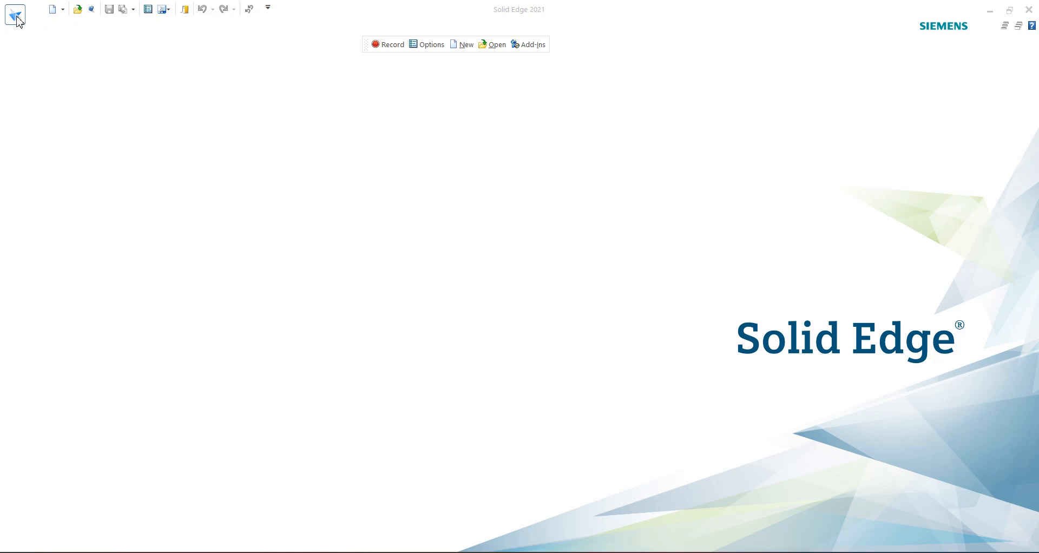
Create a new part document from the ISO Metric part template
{"action": "left_click", "coordinate": [16, 17]}
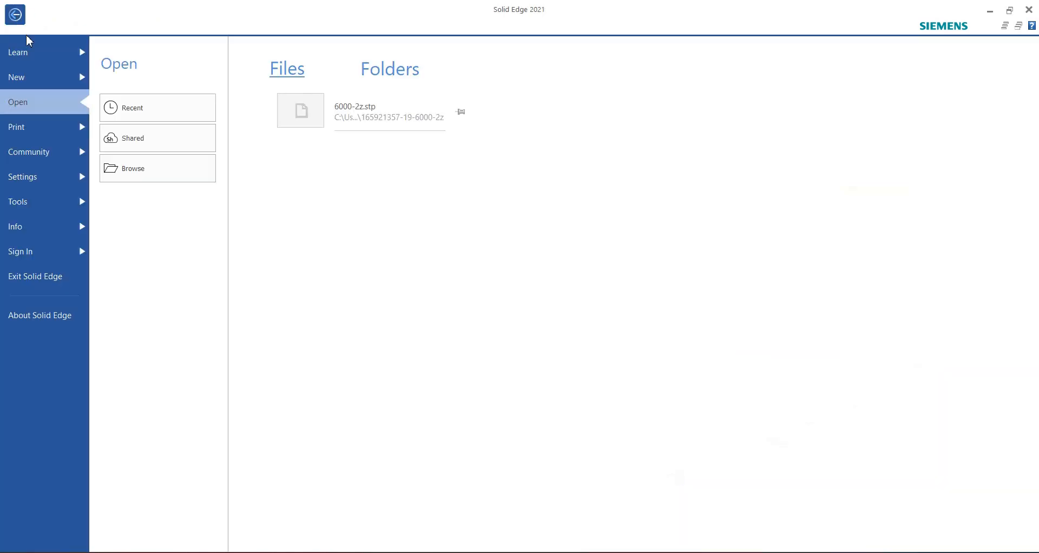
{"action": "left_click", "coordinate": [57, 86]}
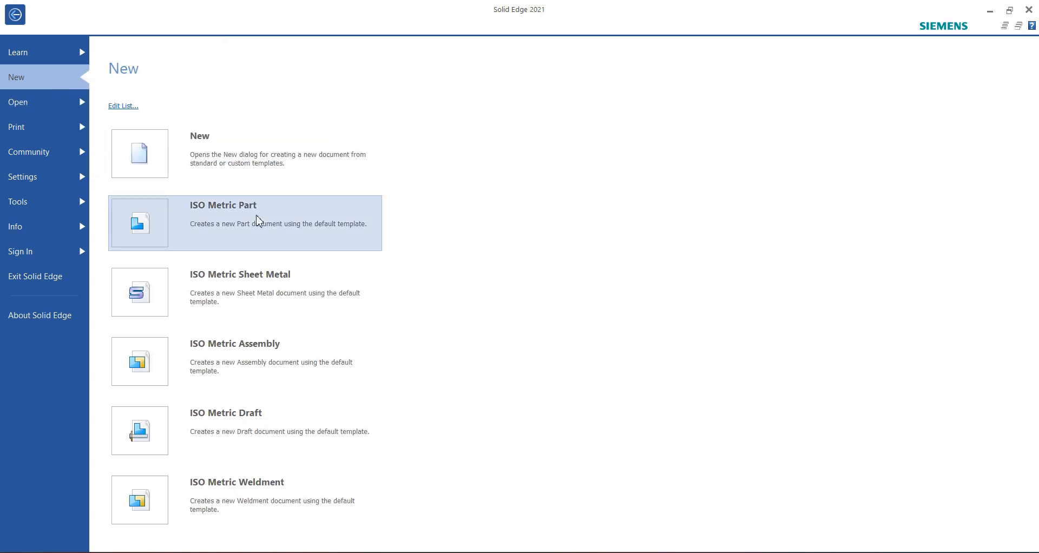
{"action": "left_click", "coordinate": [288, 172]}
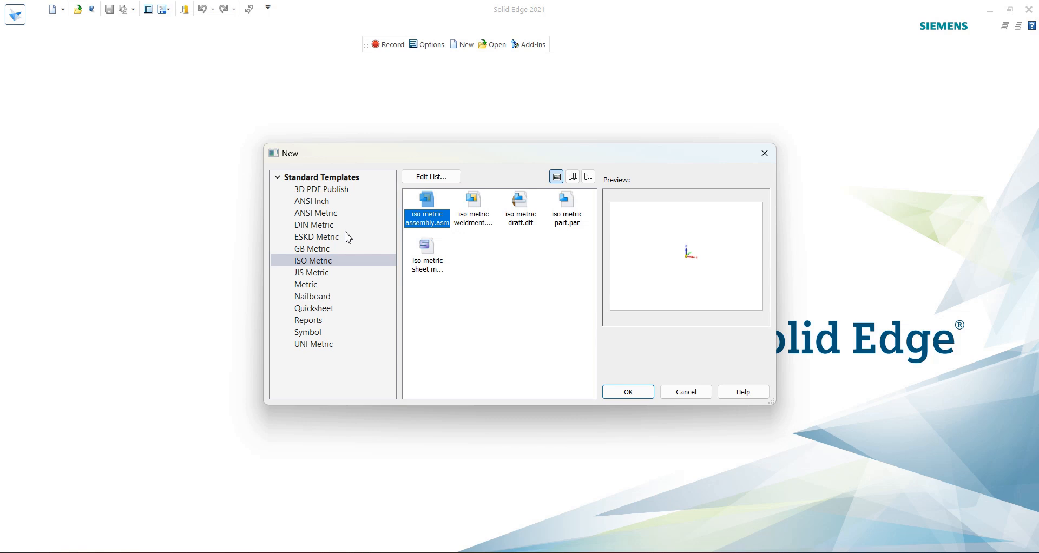
{"action": "left_click", "coordinate": [337, 264]}
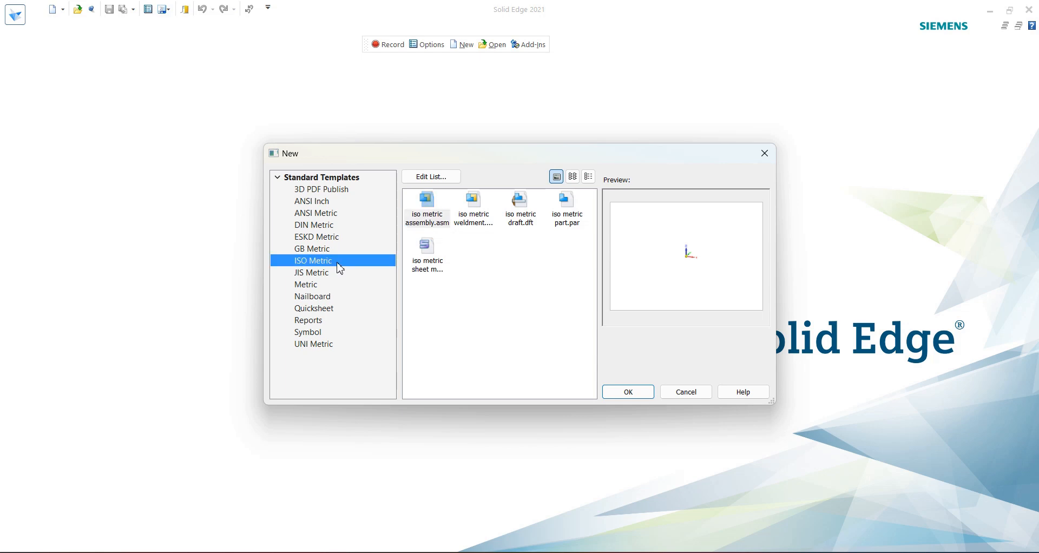
{"action": "left_click", "coordinate": [566, 217]}
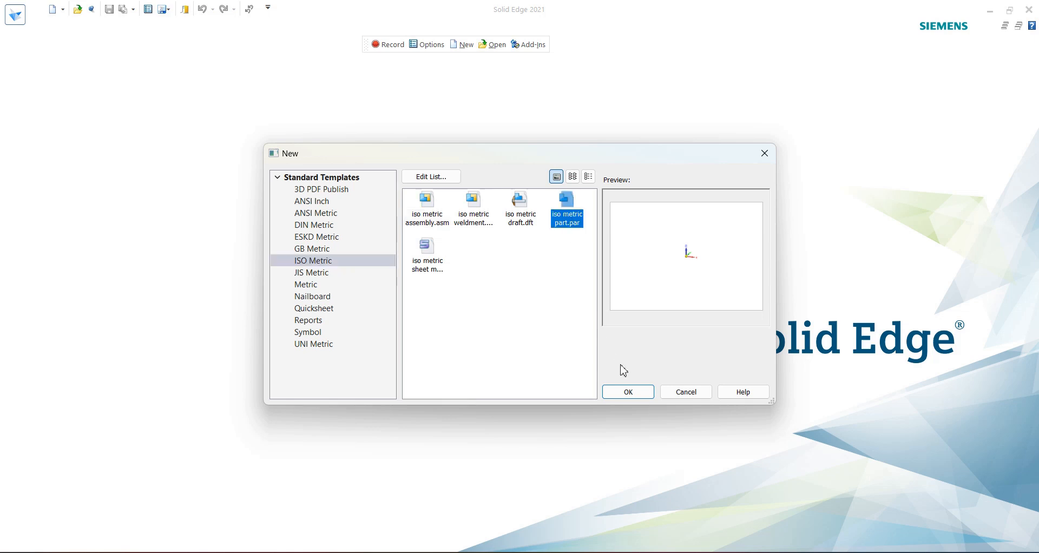
{"action": "left_click", "coordinate": [625, 393]}
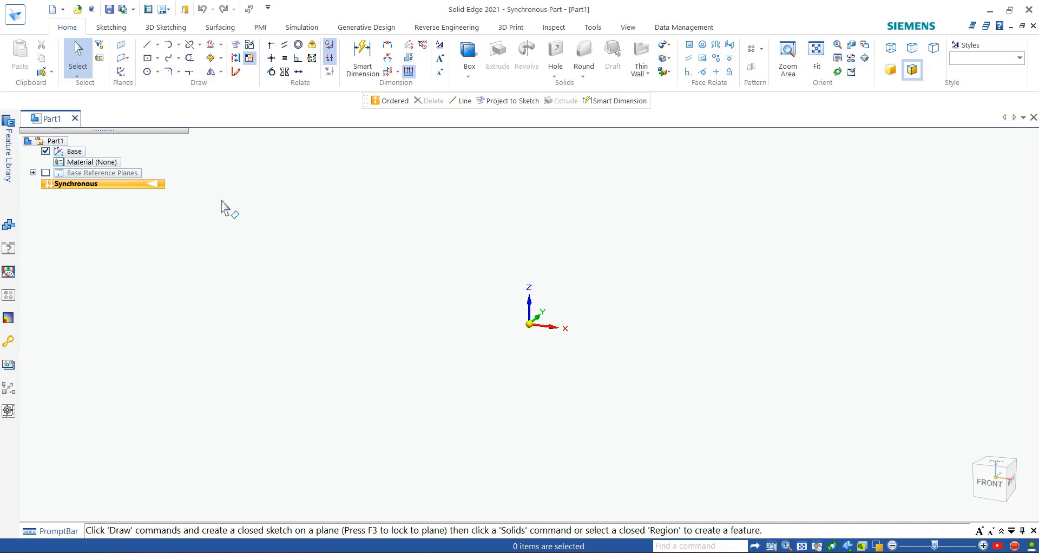
Transition the part to the ordered environment and display the base reference planes in an isometric view
{"action": "right_click", "coordinate": [107, 190]}
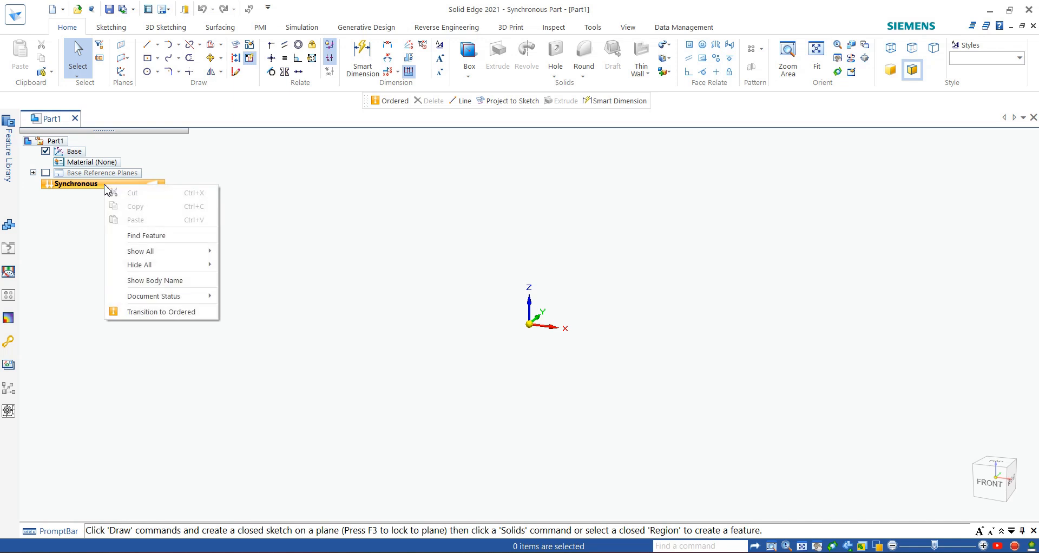
{"action": "left_click", "coordinate": [163, 312]}
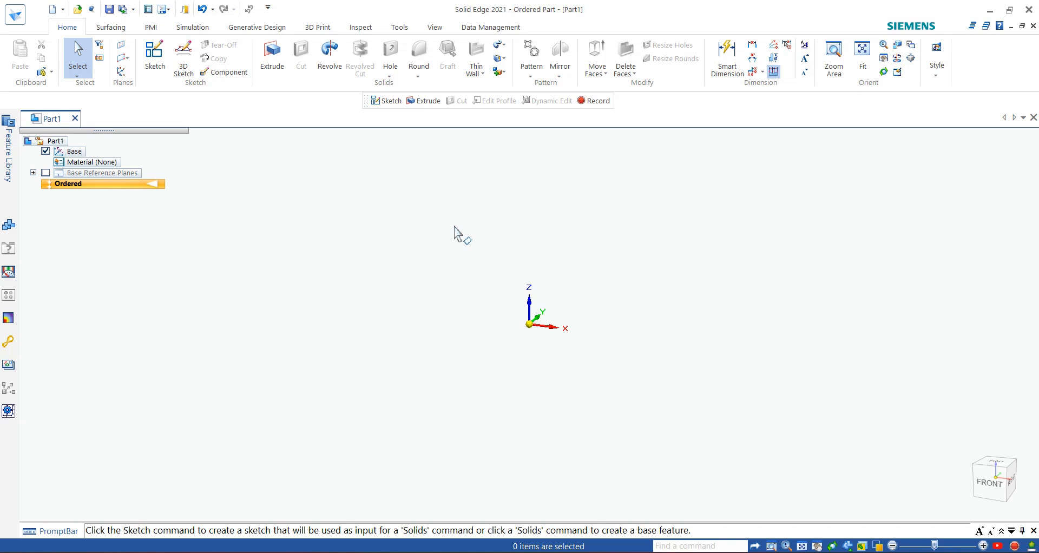
{"action": "left_click", "coordinate": [46, 173]}
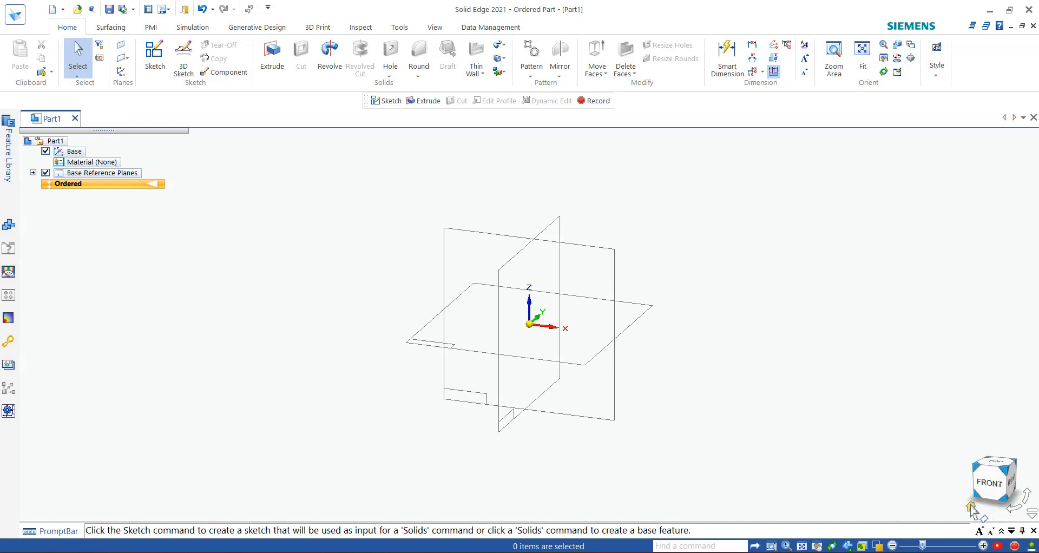
{"action": "left_click", "coordinate": [970, 505]}
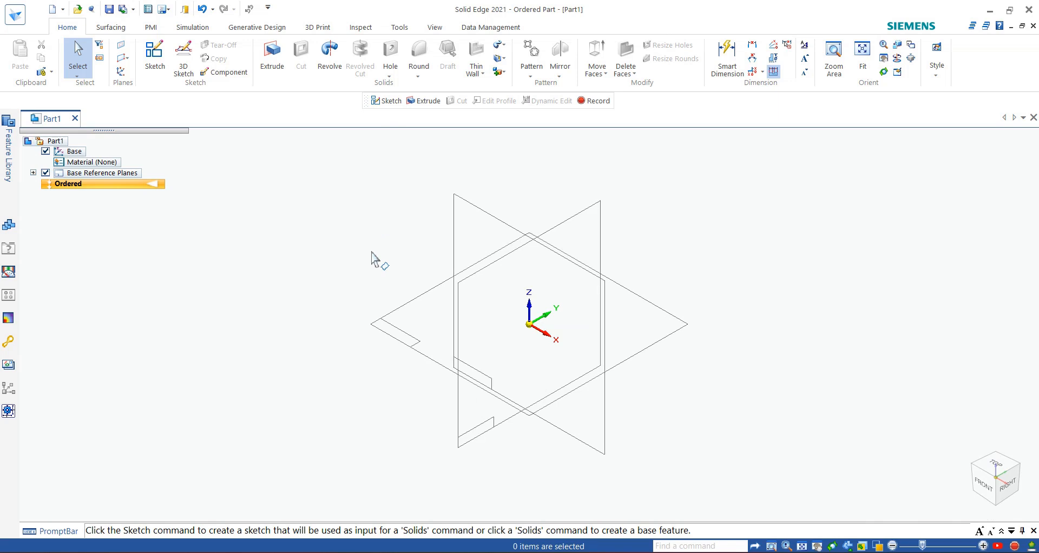
Start a sketch on the front (XZ) plane and draw a closed rectangle about 50 by 35 mm with the Line tool, up and left of the origin
{"action": "left_click", "coordinate": [153, 68]}
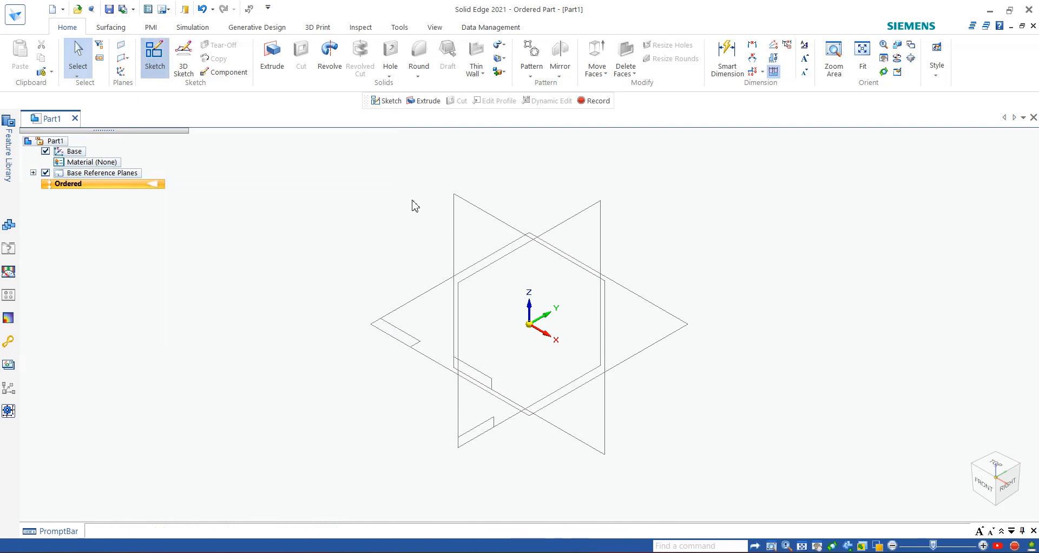
{"action": "left_click", "coordinate": [503, 230]}
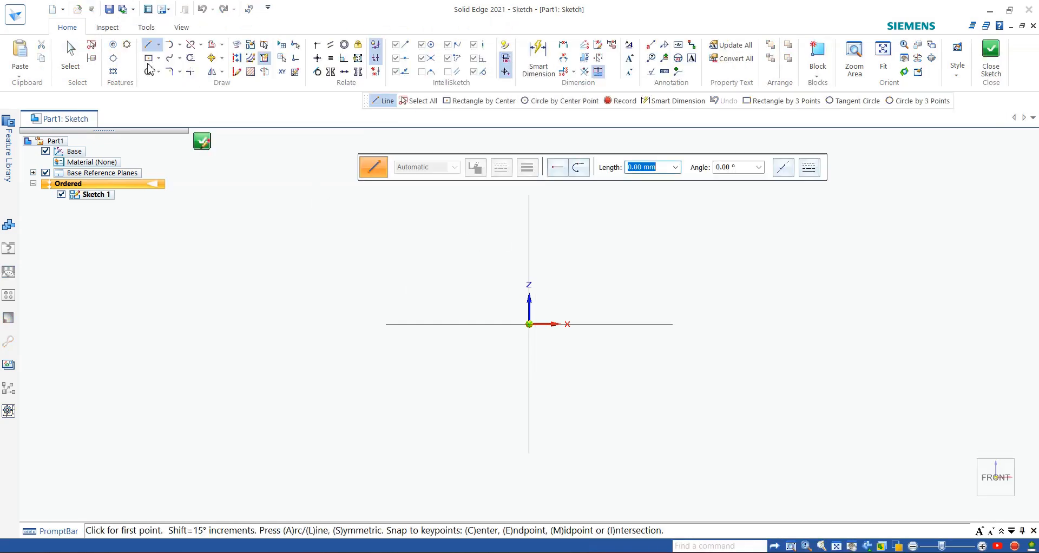
{"action": "left_click", "coordinate": [161, 48]}
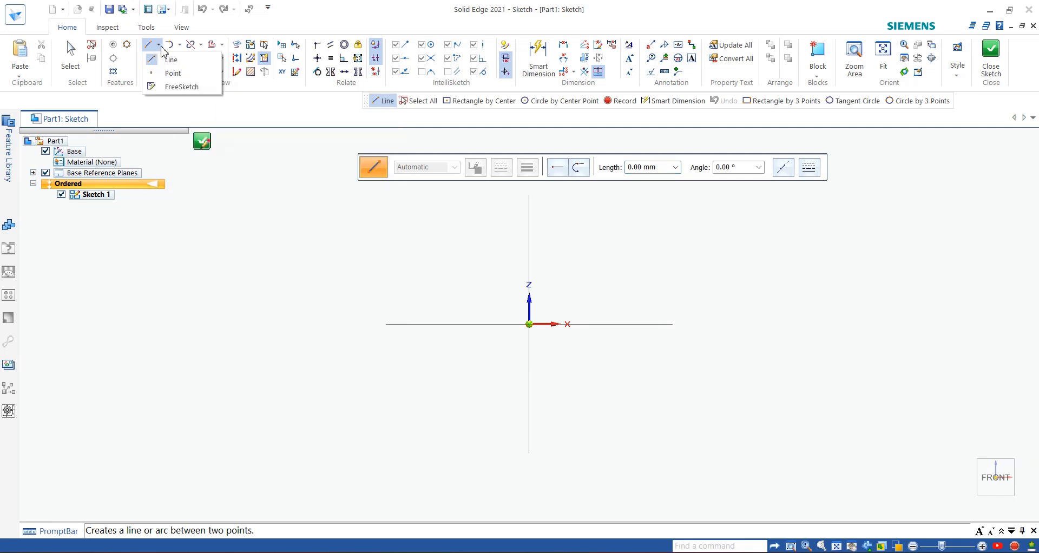
{"action": "left_click", "coordinate": [164, 60]}
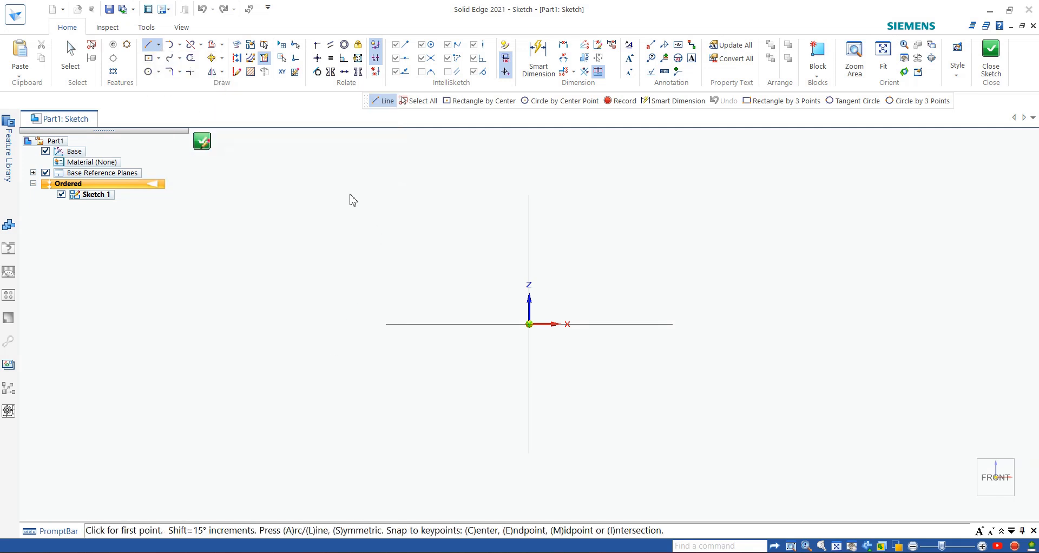
{"action": "left_click", "coordinate": [285, 205]}
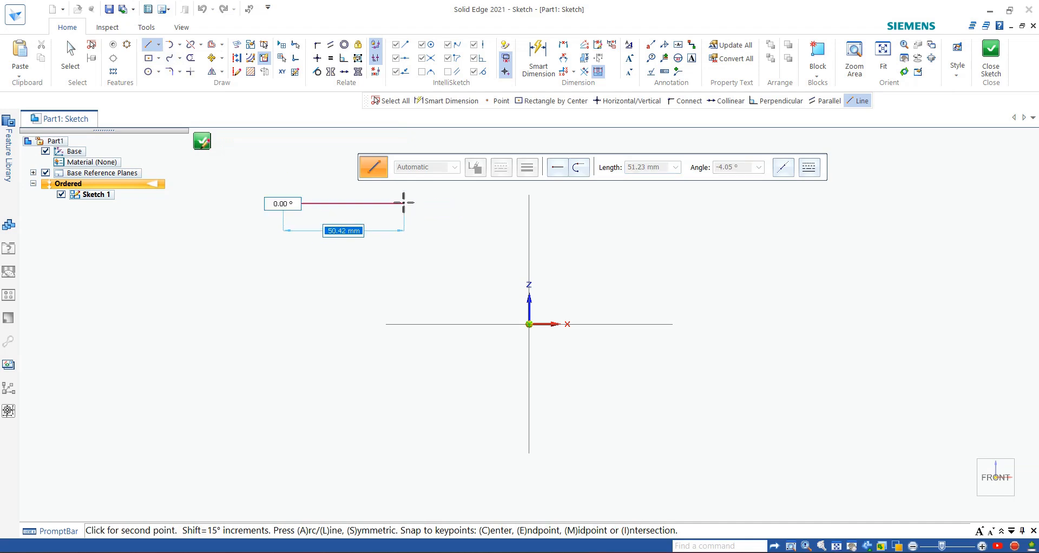
{"action": "left_click", "coordinate": [401, 204]}
{"action": "left_click", "coordinate": [401, 287]}
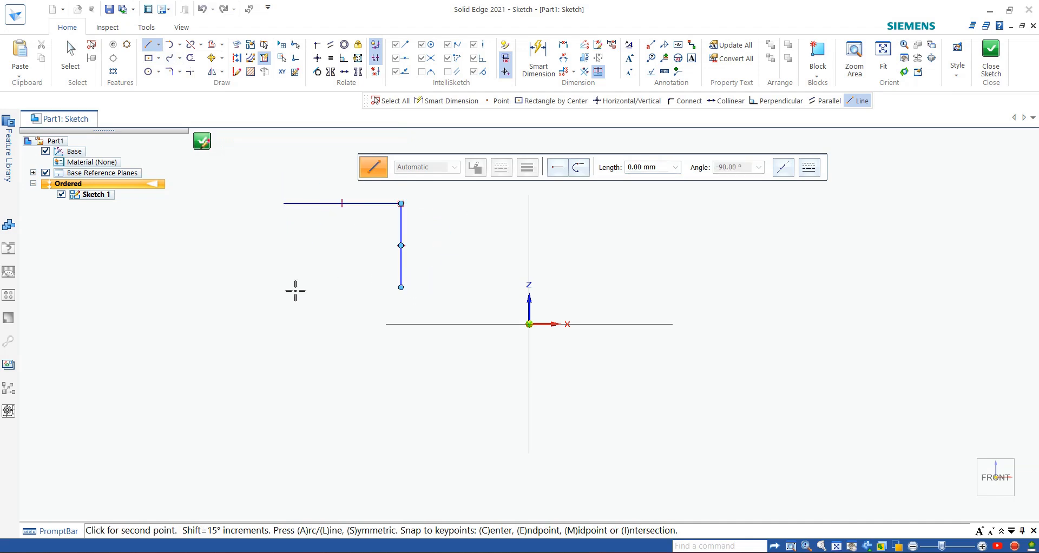
{"action": "left_click", "coordinate": [284, 287]}
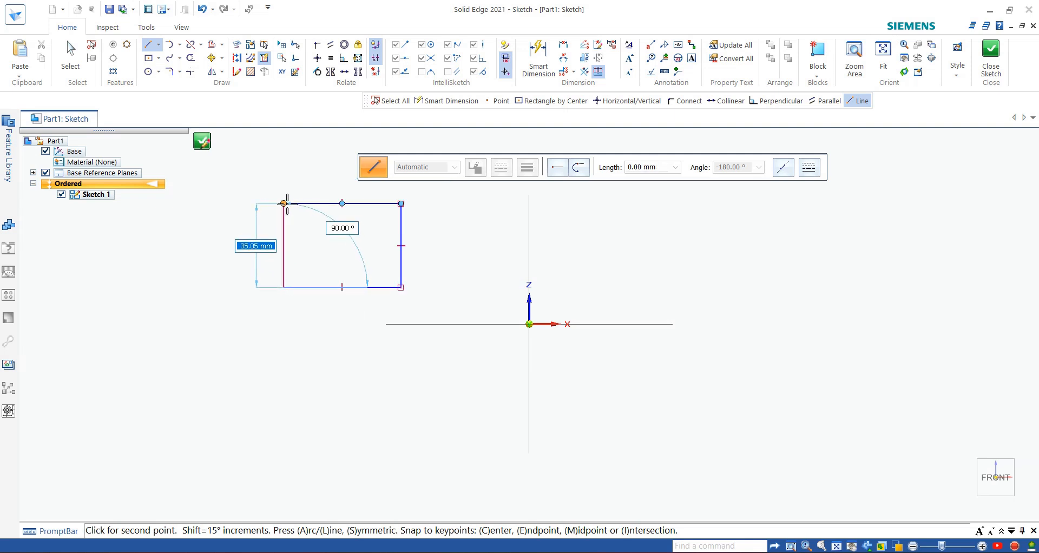
{"action": "left_click", "coordinate": [283, 204]}
Draw a separate horizontal line up and to the right of the origin
{"action": "left_click", "coordinate": [743, 224]}
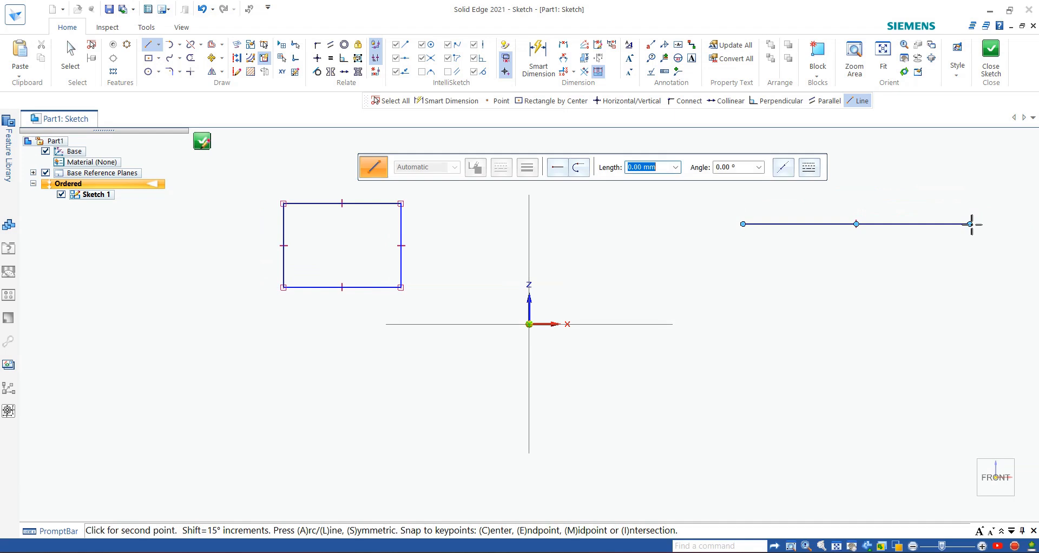
{"action": "left_click", "coordinate": [970, 224]}
{"action": "key", "text": "Escape"}
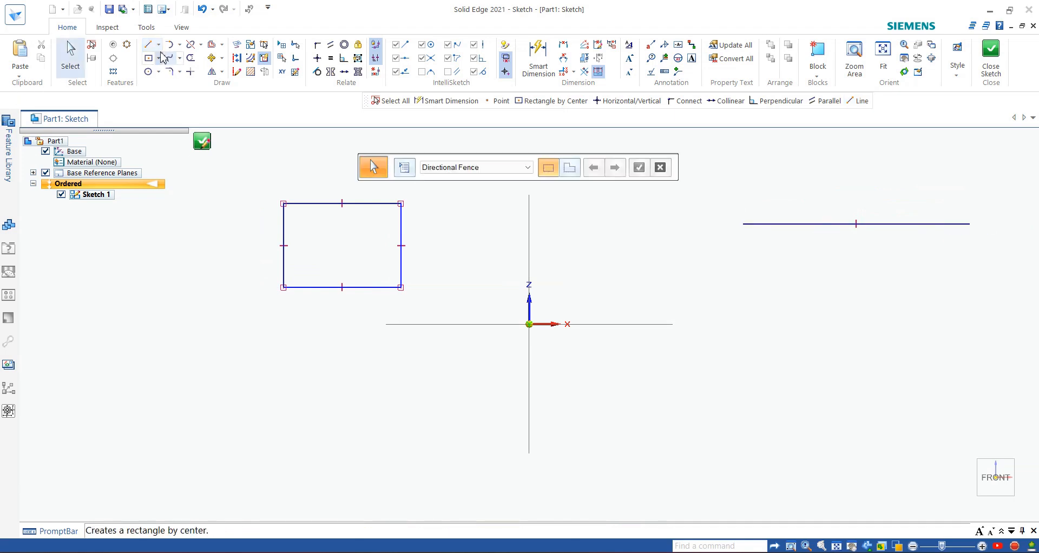
Place two sketch points on each edge of the rectangle and four free points around the origin
{"action": "left_click", "coordinate": [158, 45]}
{"action": "left_click", "coordinate": [165, 75]}
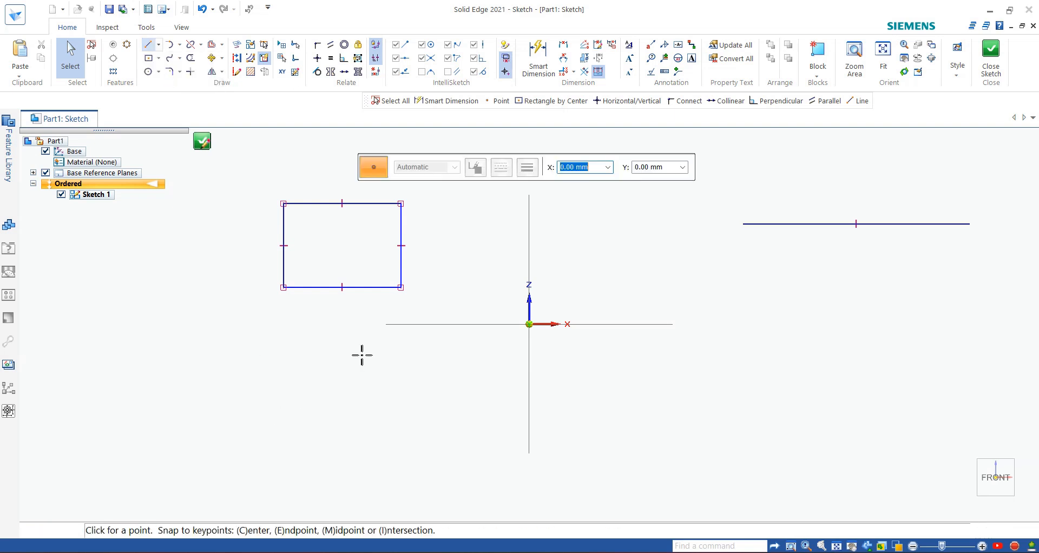
{"action": "left_click", "coordinate": [372, 287]}
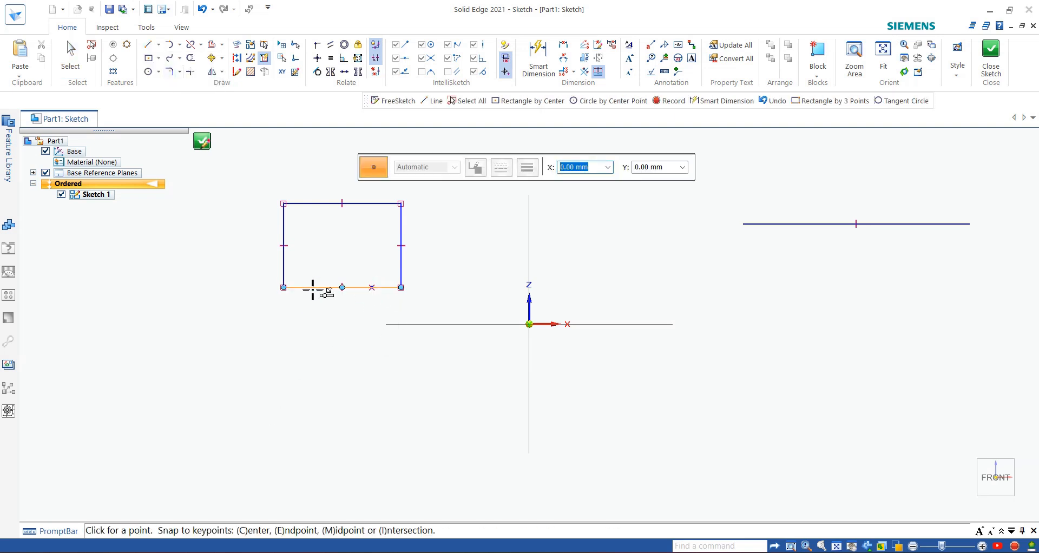
{"action": "left_click", "coordinate": [311, 288]}
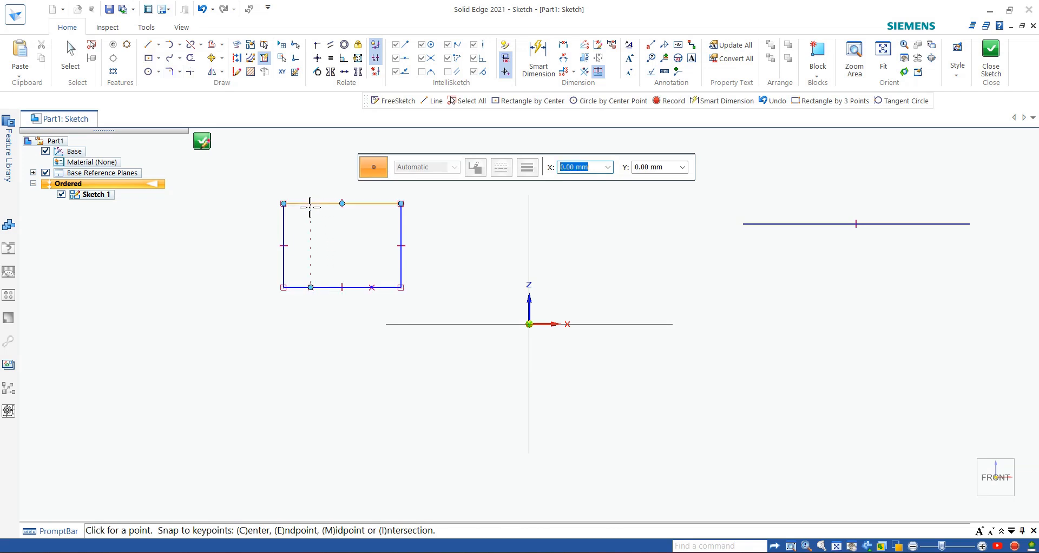
{"action": "left_click", "coordinate": [311, 204]}
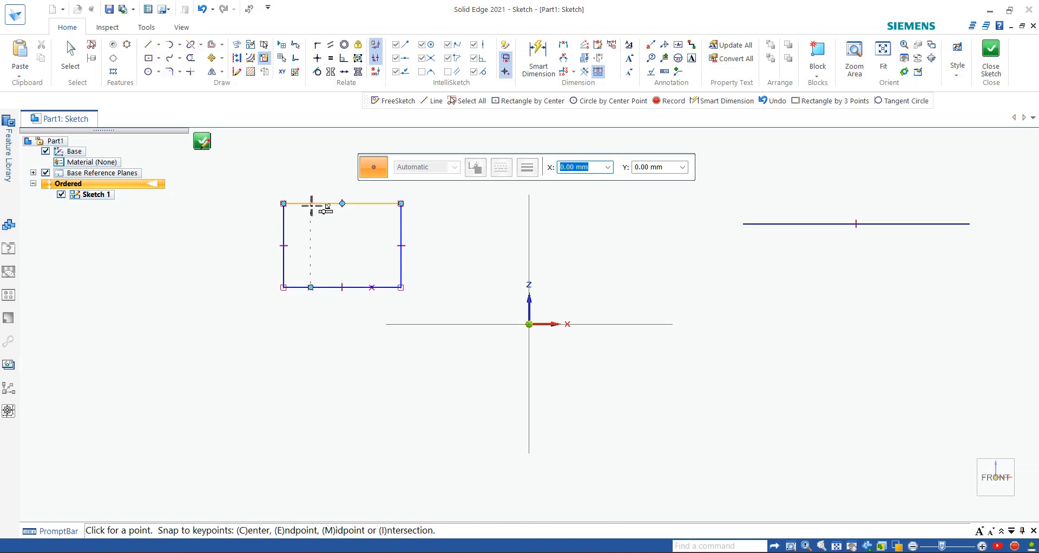
{"action": "left_click", "coordinate": [372, 204]}
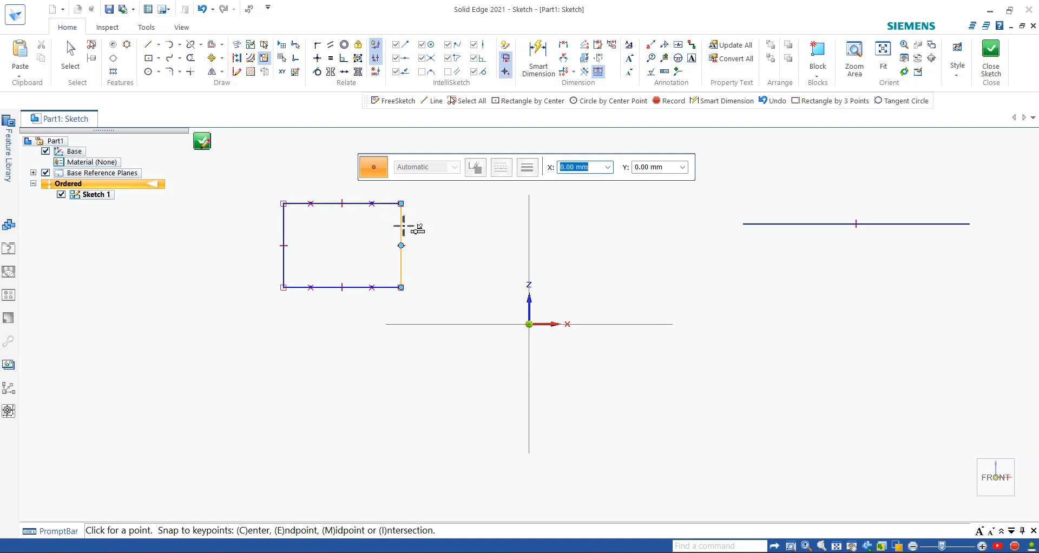
{"action": "left_click", "coordinate": [402, 225]}
{"action": "left_click", "coordinate": [284, 267]}
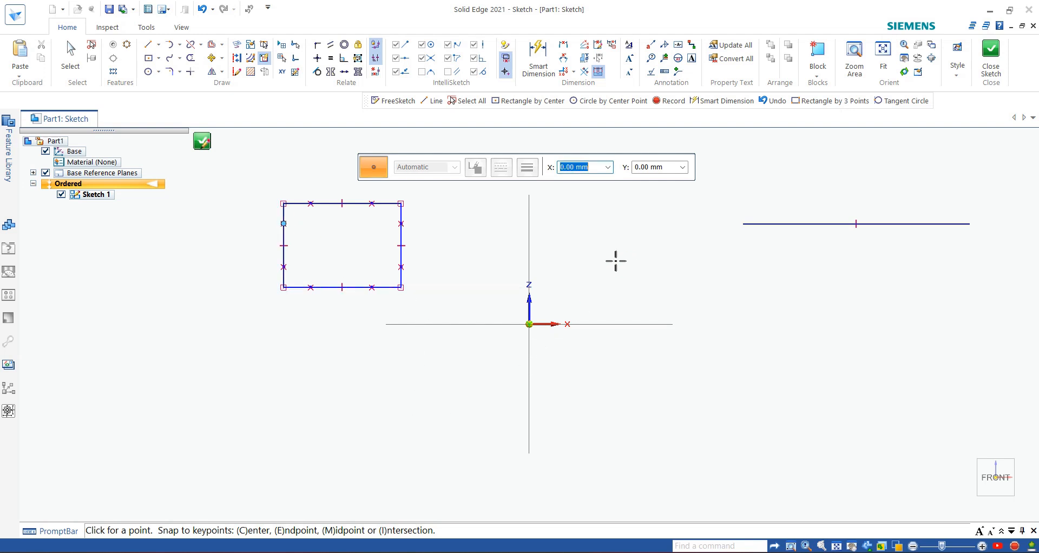
{"action": "left_click", "coordinate": [461, 259]}
{"action": "left_click", "coordinate": [613, 380]}
Draw an arc with connected lines, an inverted U-shaped profile and two rectangles around the origin with FreeSketch
{"action": "left_click", "coordinate": [158, 45]}
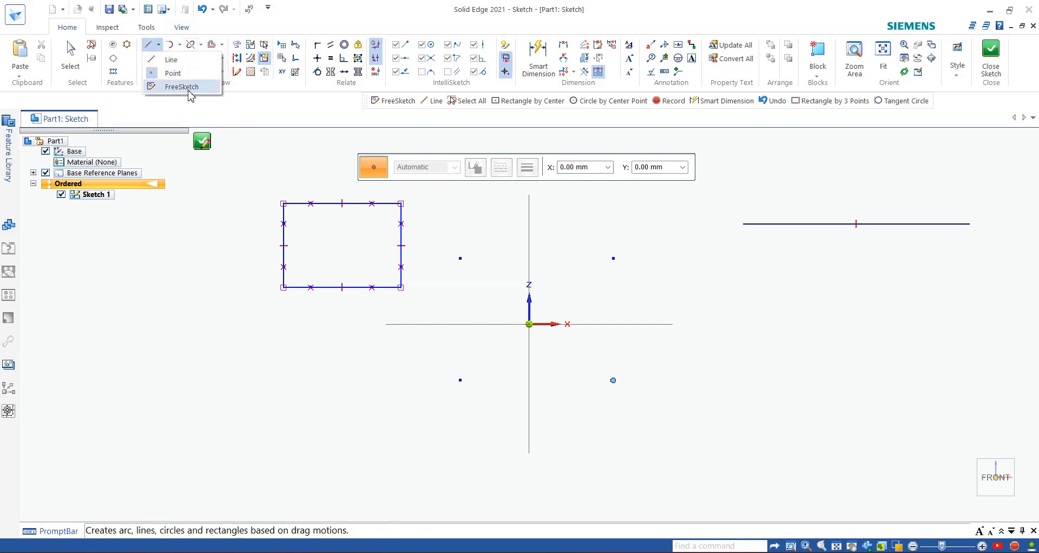
{"action": "left_click", "coordinate": [189, 88]}
{"action": "mouse_move", "coordinate": [121, 383]}
{"action": "left_mouse_down"}
{"action": "mouse_move", "coordinate": [288, 393]}
{"action": "mouse_move", "coordinate": [186, 435]}
{"action": "mouse_move", "coordinate": [71, 443]}
{"action": "left_mouse_up"}
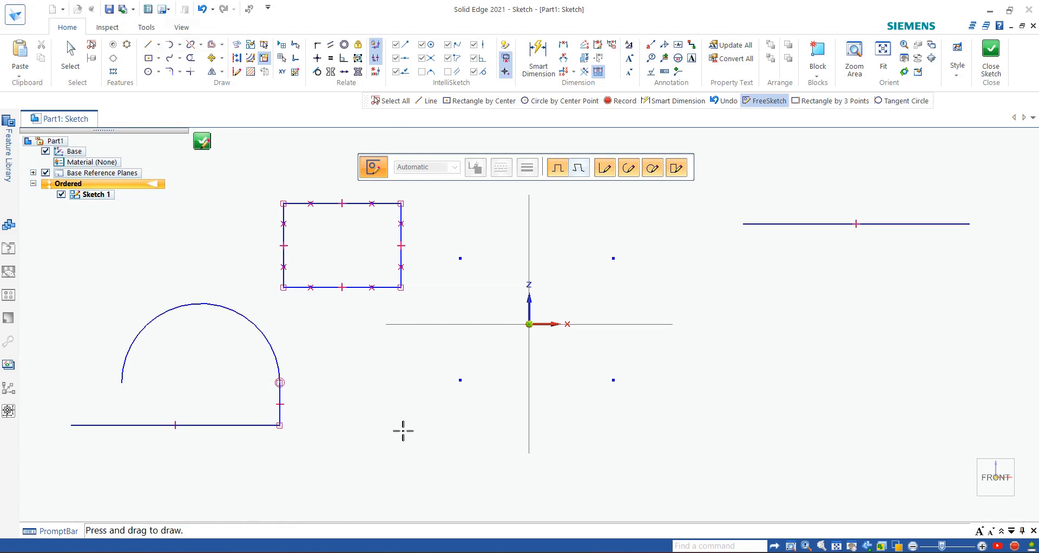
{"action": "mouse_move", "coordinate": [379, 420]}
{"action": "left_mouse_down"}
{"action": "mouse_move", "coordinate": [424, 348]}
{"action": "mouse_move", "coordinate": [439, 406]}
{"action": "left_mouse_up"}
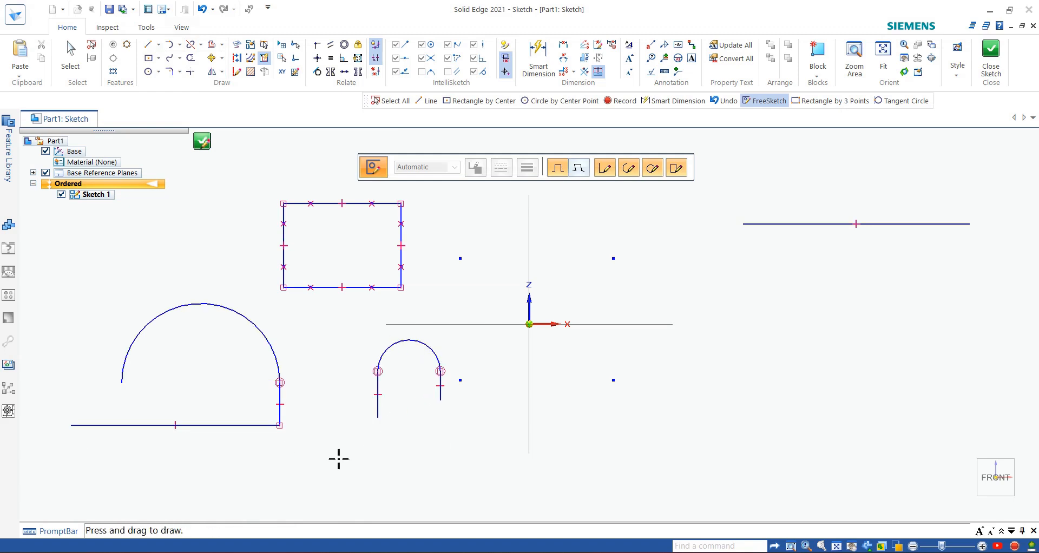
{"action": "mouse_move", "coordinate": [338, 456]}
{"action": "left_mouse_down"}
{"action": "mouse_move", "coordinate": [339, 445]}
{"action": "mouse_move", "coordinate": [450, 446]}
{"action": "mouse_move", "coordinate": [409, 477]}
{"action": "mouse_move", "coordinate": [341, 477]}
{"action": "mouse_move", "coordinate": [340, 451]}
{"action": "left_mouse_up"}
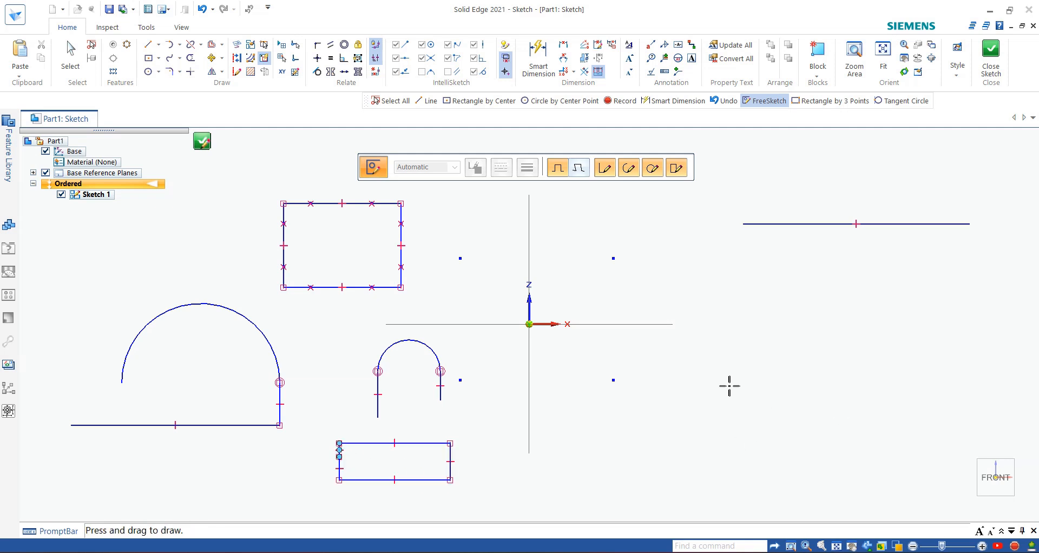
{"action": "left_click_drag", "start_coordinate": [788, 344], "coordinate": [804, 419]}
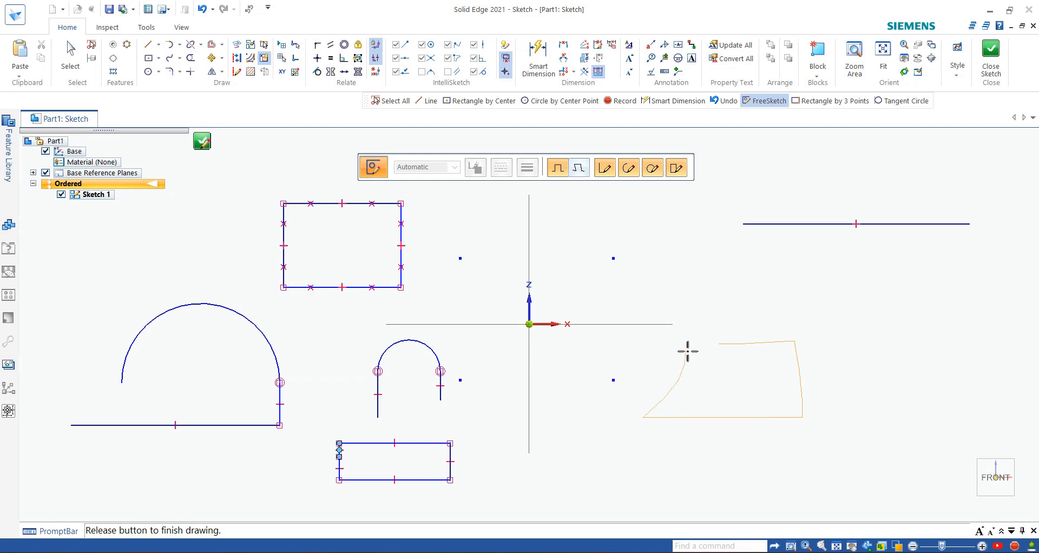
{"action": "left_click_drag", "start_coordinate": [687, 351], "coordinate": [718, 344]}
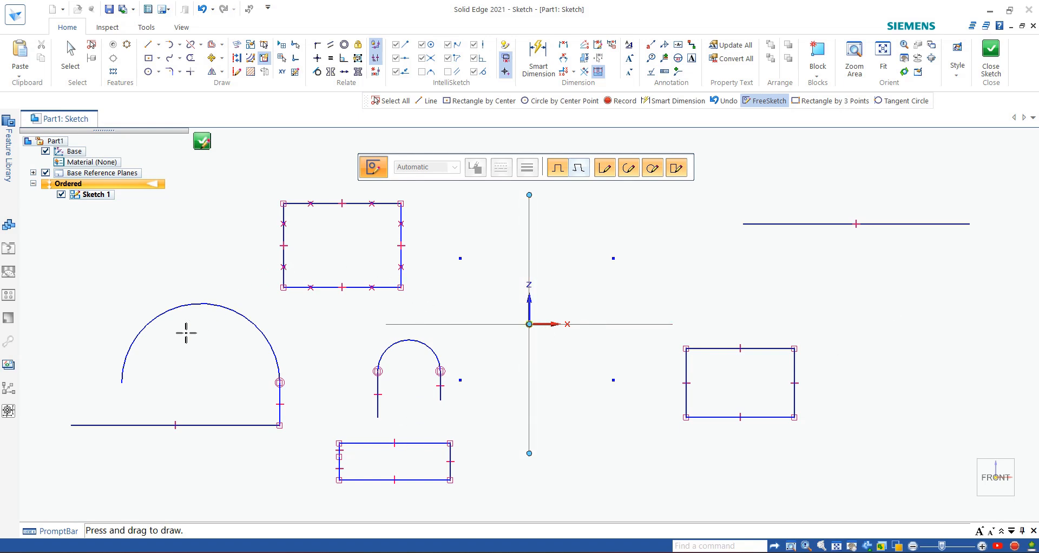
{"action": "left_click", "coordinate": [159, 44]}
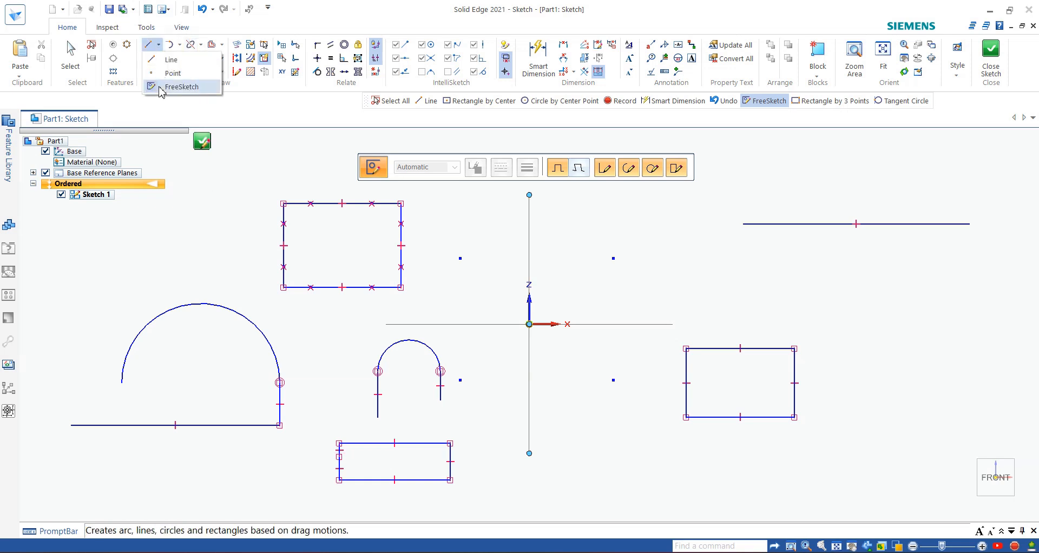
{"action": "left_click", "coordinate": [159, 45]}
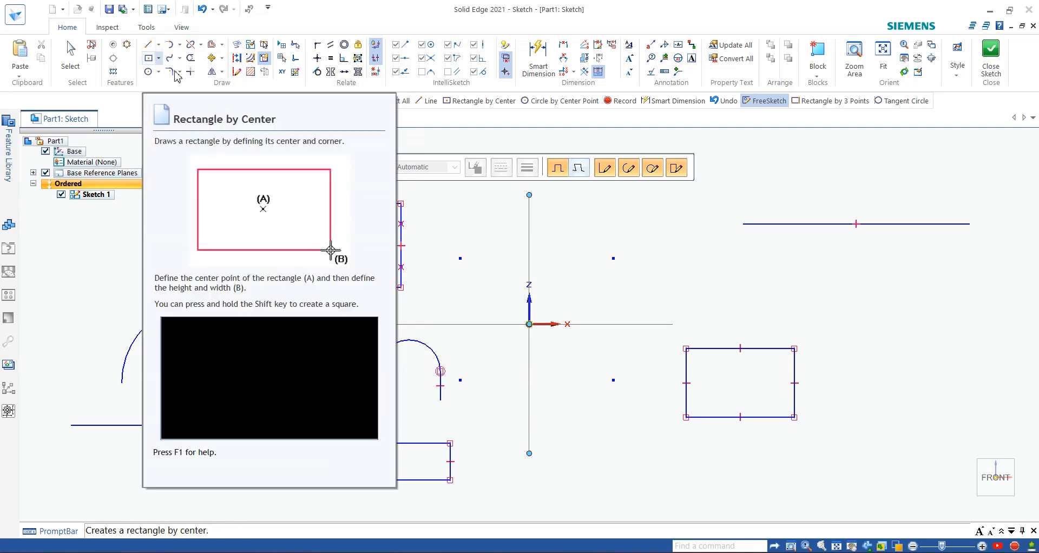
Leave FreeSketch and delete all geometry from the sketch
{"action": "scroll", "coordinate": [438, 341], "scroll_direction": "down", "scroll_amount": 3}
{"action": "scroll", "coordinate": [637, 349], "scroll_direction": "up", "scroll_amount": 1}
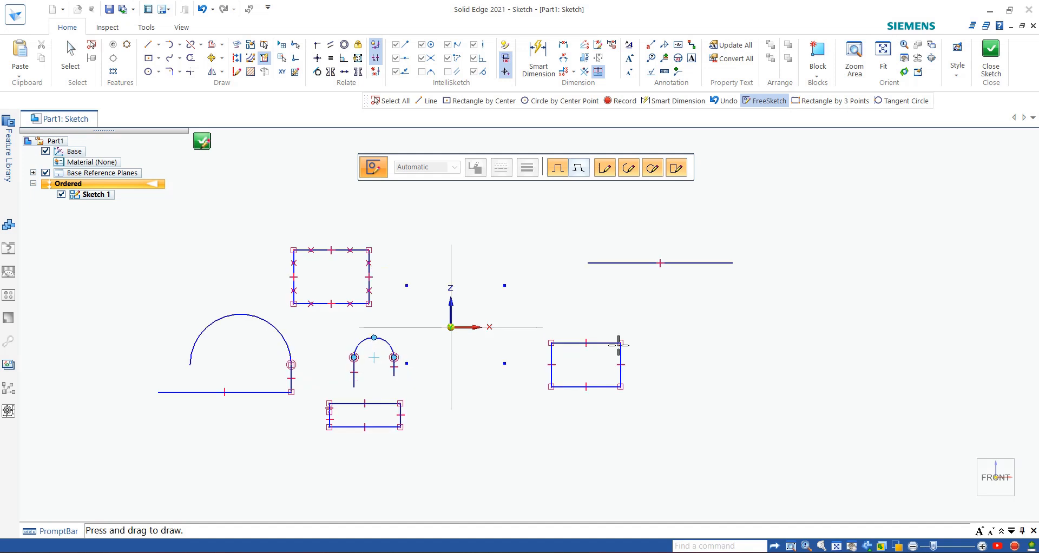
{"action": "key", "text": "Escape"}
{"action": "key", "text": "ctrl+a"}
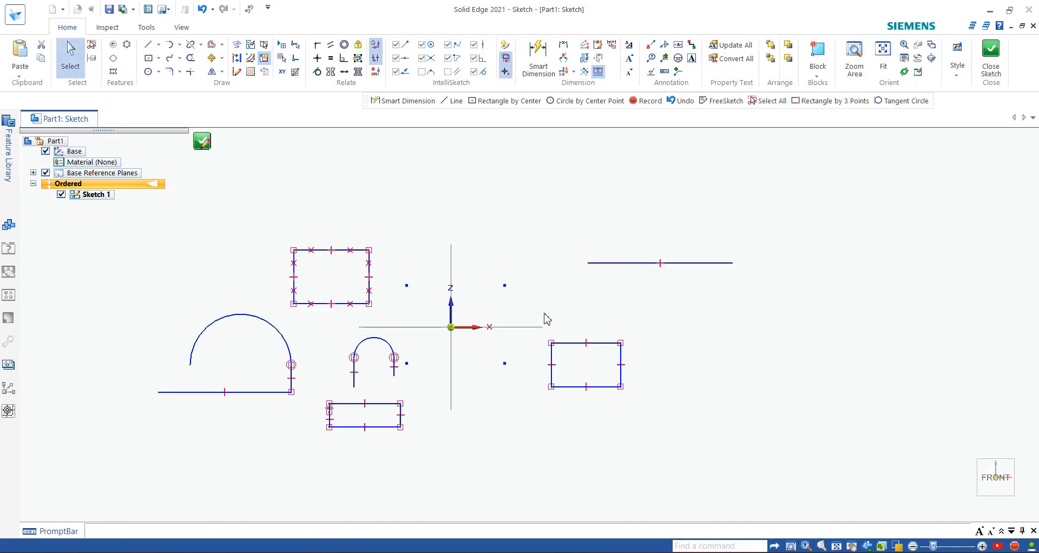
{"action": "key", "text": "Delete"}
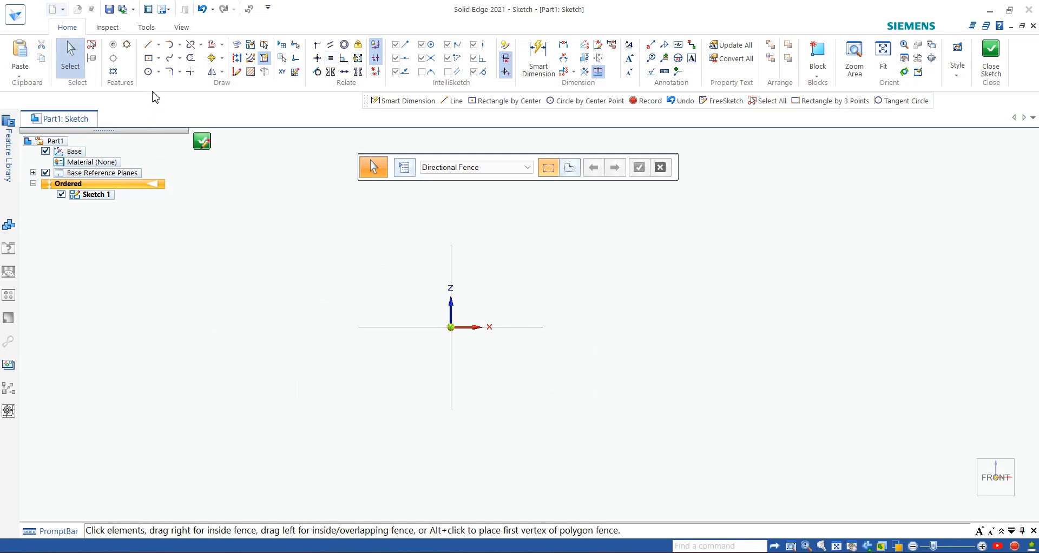
Draw a horizontal rectangle centred on the origin with Rectangle by Center, enclosing the coordinate axes' arrows
{"action": "left_click", "coordinate": [159, 58]}
{"action": "left_click", "coordinate": [179, 77]}
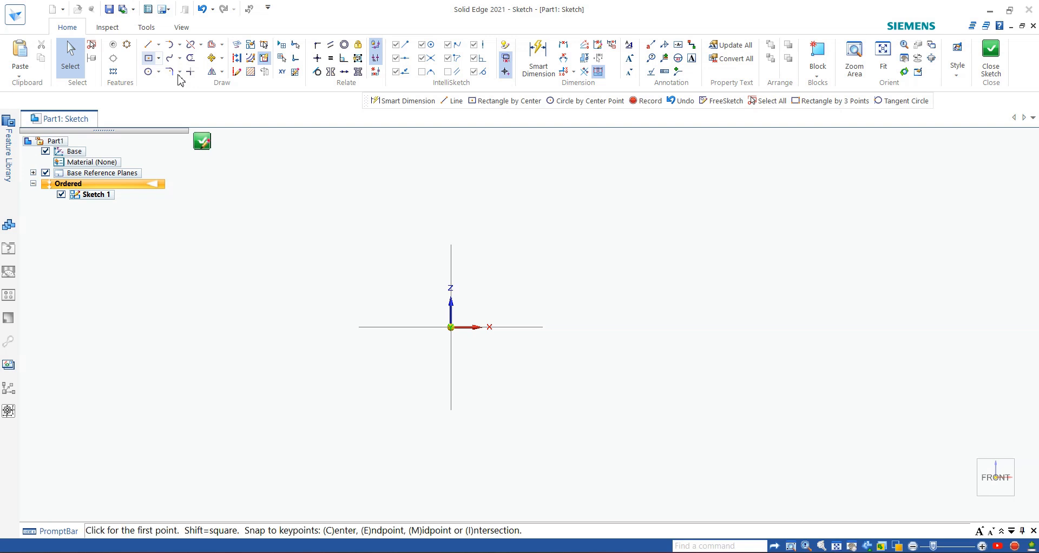
{"action": "left_click", "coordinate": [451, 327]}
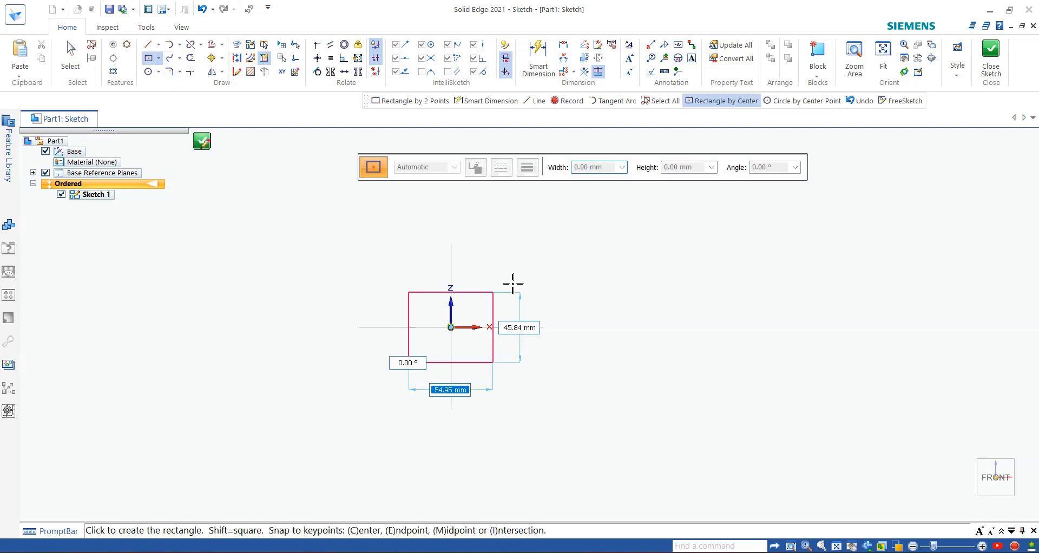
{"action": "left_click", "coordinate": [584, 252]}
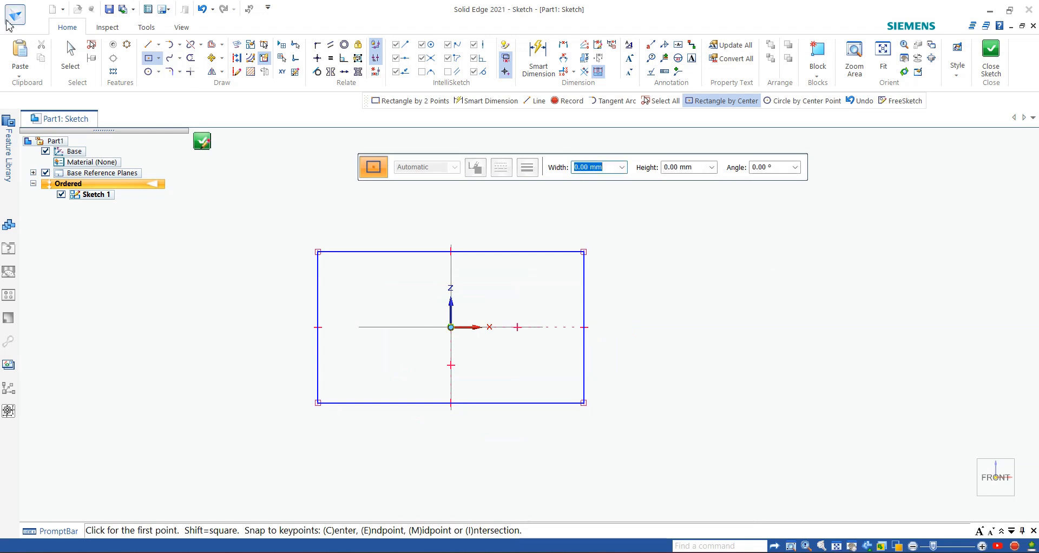
Draw a rectangle about 143 by 102 mm to the right of the centred rectangle with Rectangle by 2 Points
{"action": "left_click", "coordinate": [158, 58]}
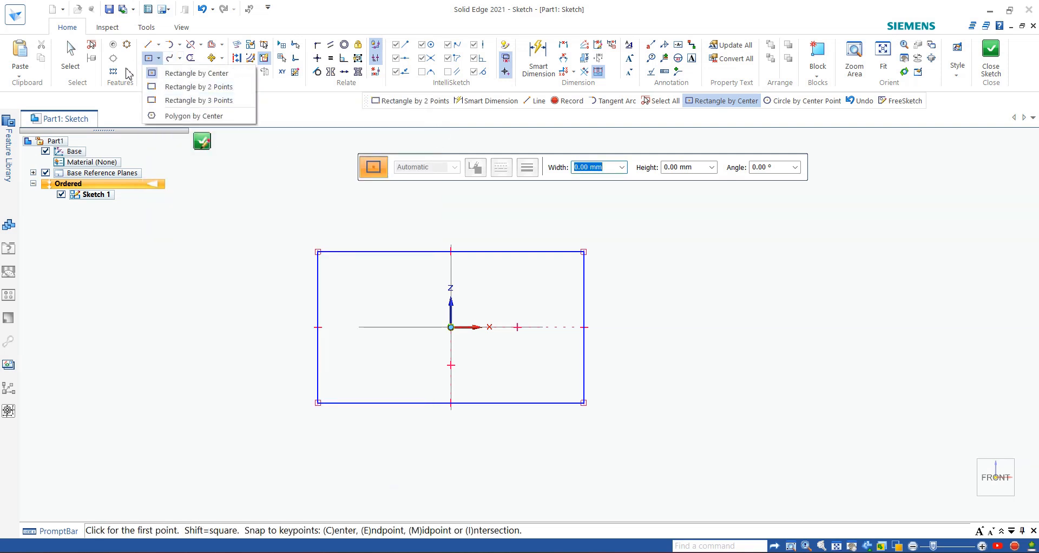
{"action": "left_click", "coordinate": [216, 90]}
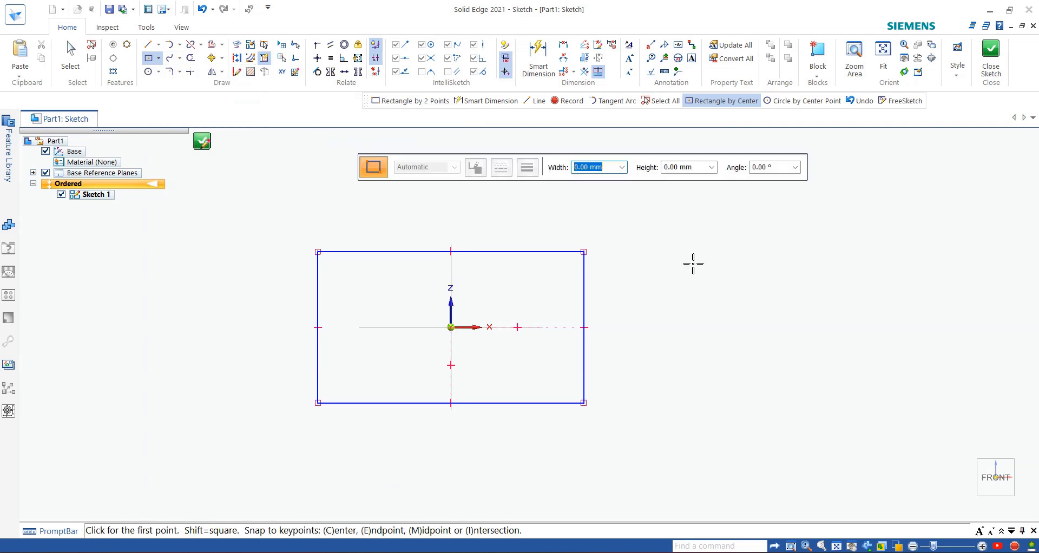
{"action": "left_click", "coordinate": [684, 248]}
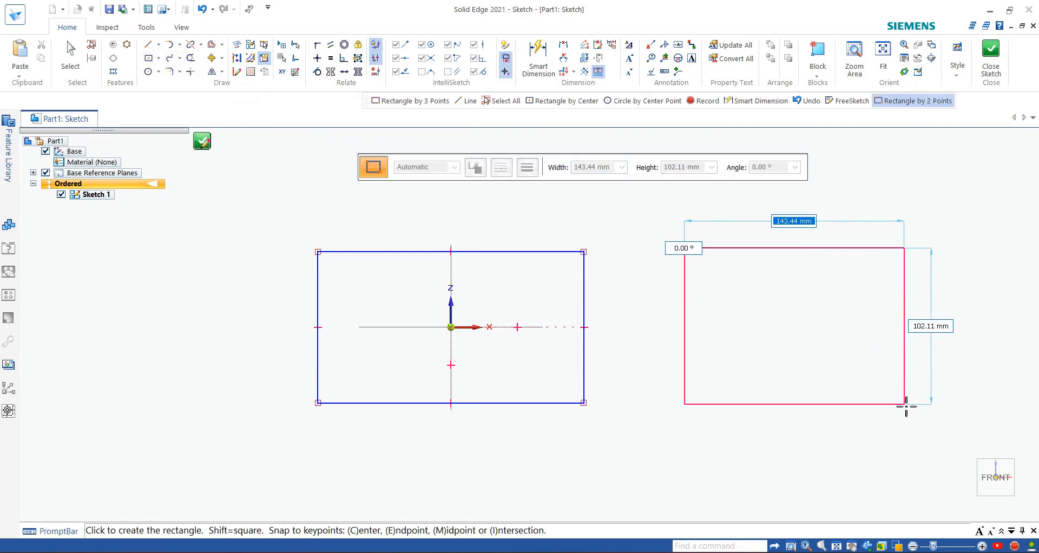
{"action": "left_click", "coordinate": [904, 404]}
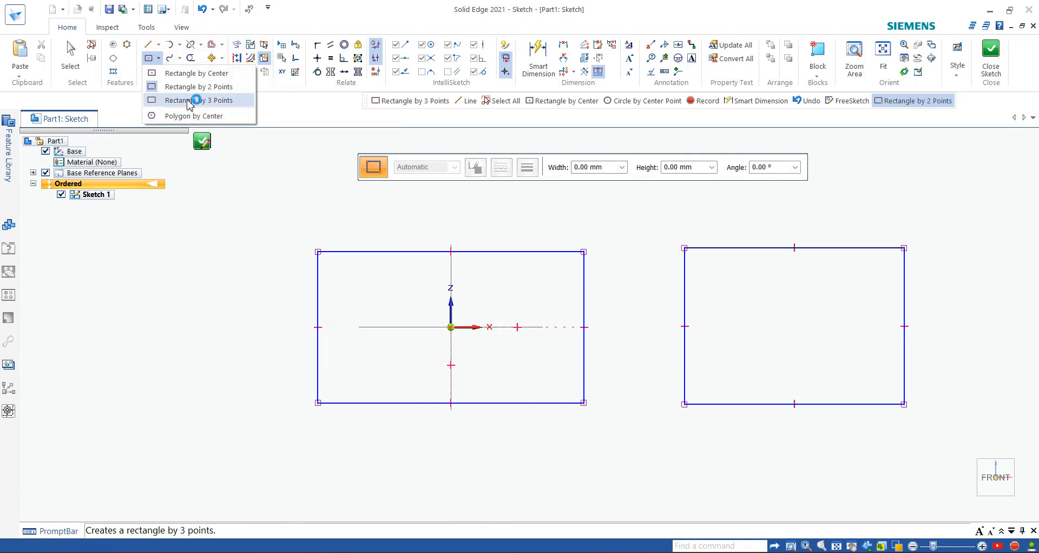
Draw an unrotated rectangle about 113 by 85 mm to the left of the centred rectangle with Rectangle by 3 Points
{"action": "left_click", "coordinate": [192, 99]}
{"action": "left_click", "coordinate": [81, 409]}
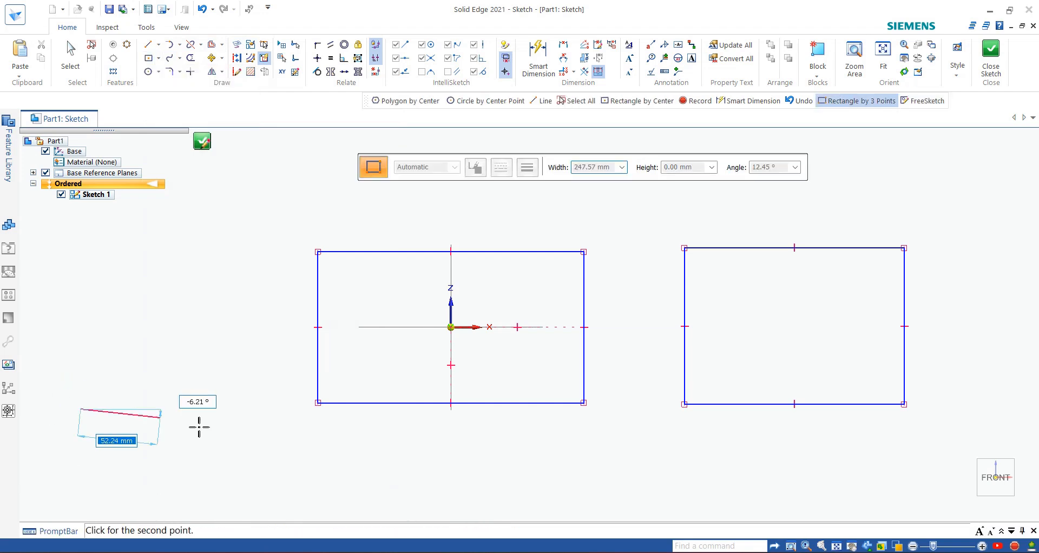
{"action": "left_click", "coordinate": [253, 409]}
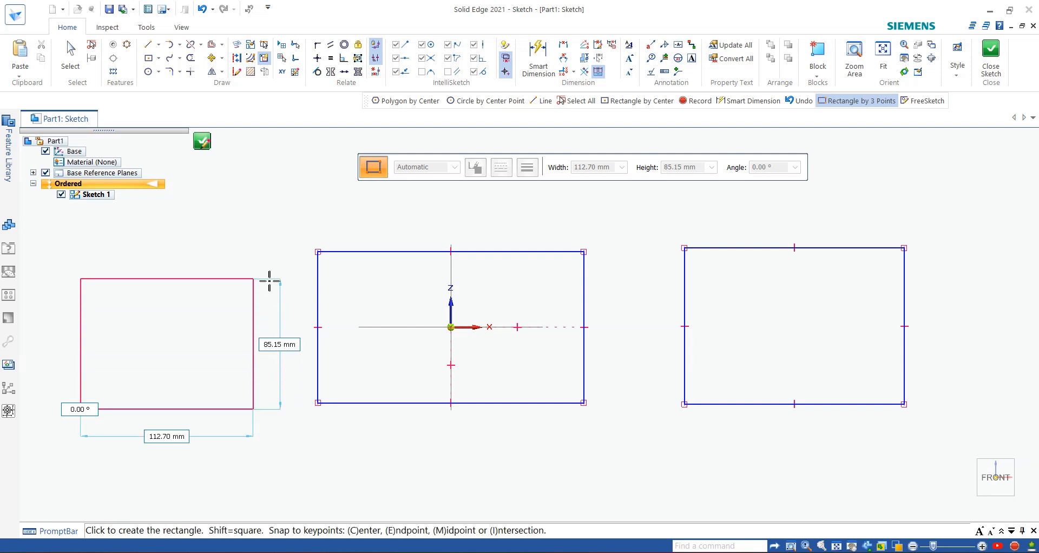
{"action": "left_click", "coordinate": [269, 279]}
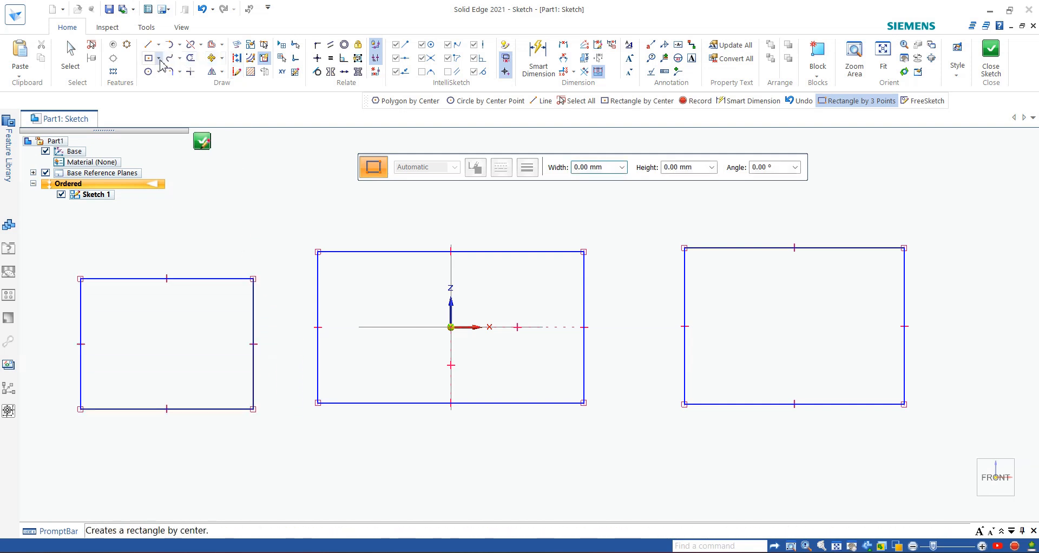
Draw a 5-sided Polygon by Center at the origin, with a distance of about 22 mm at an angle of -90°
{"action": "left_click", "coordinate": [159, 59]}
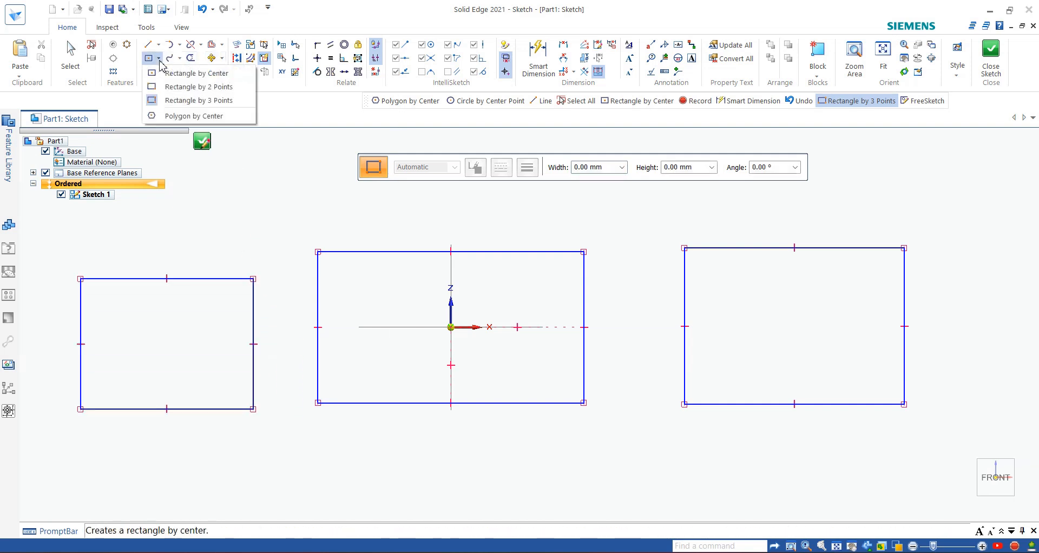
{"action": "left_click", "coordinate": [184, 117]}
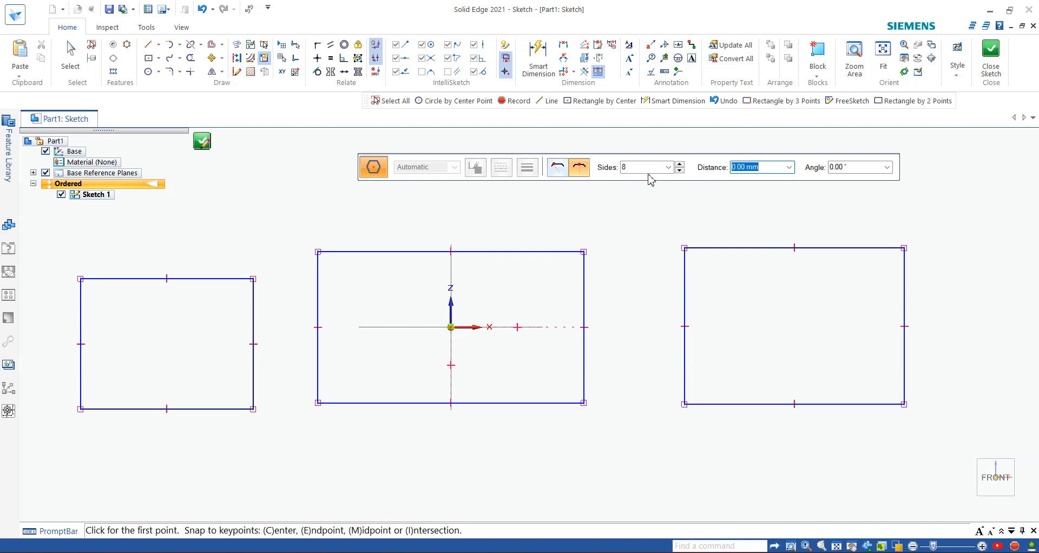
{"action": "left_click", "coordinate": [623, 168]}
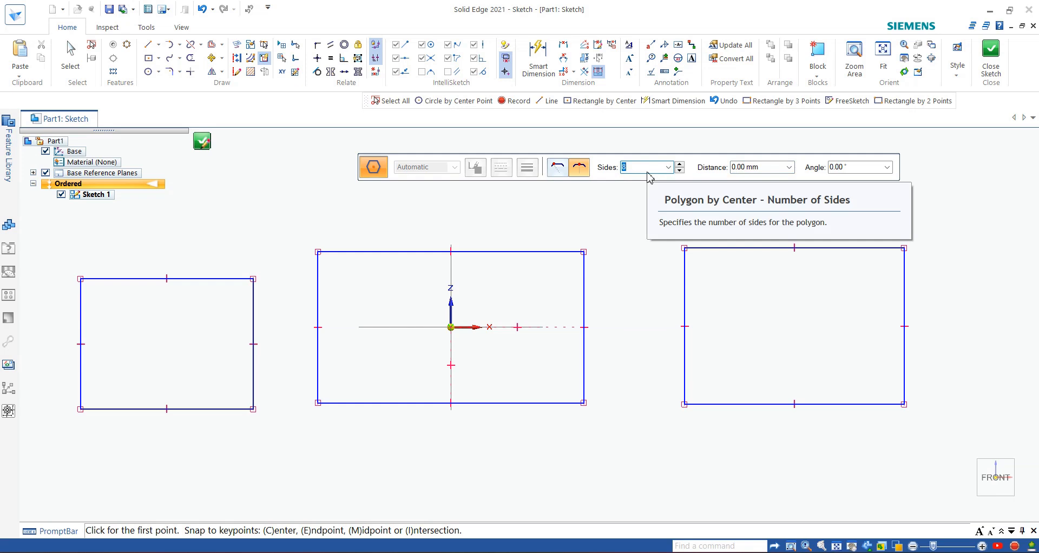
{"action": "type", "text": "5"}
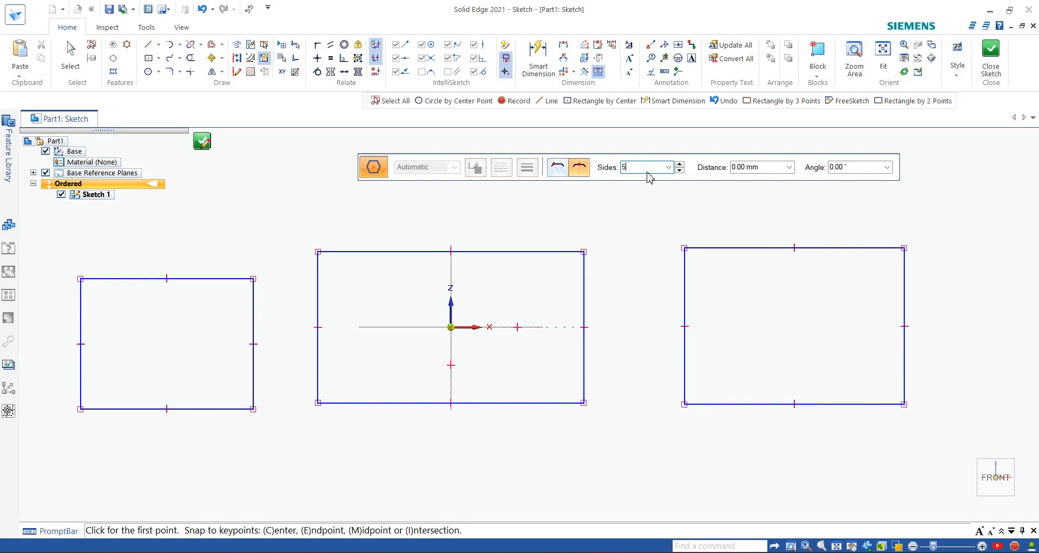
{"action": "left_click", "coordinate": [450, 328]}
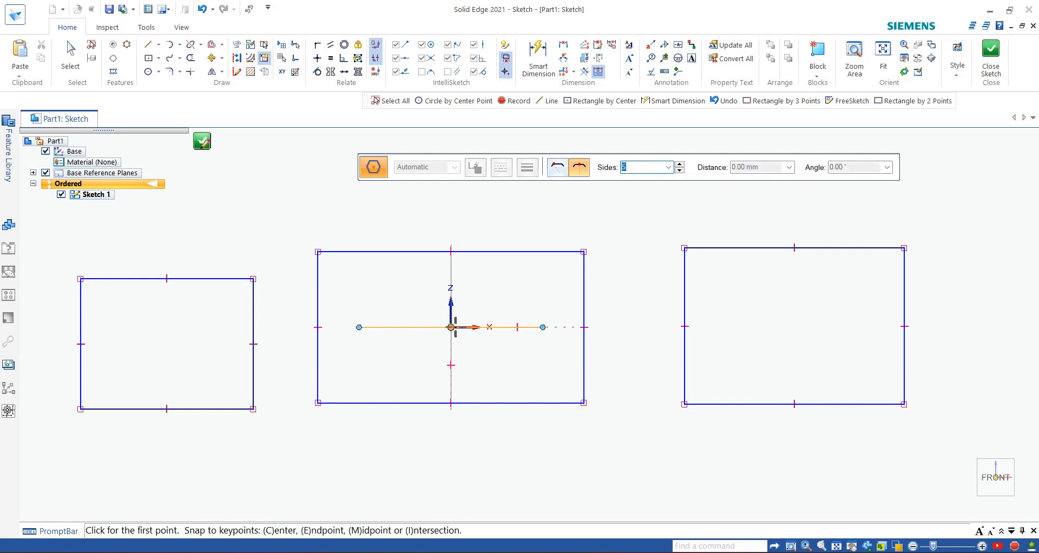
{"action": "left_click", "coordinate": [451, 328]}
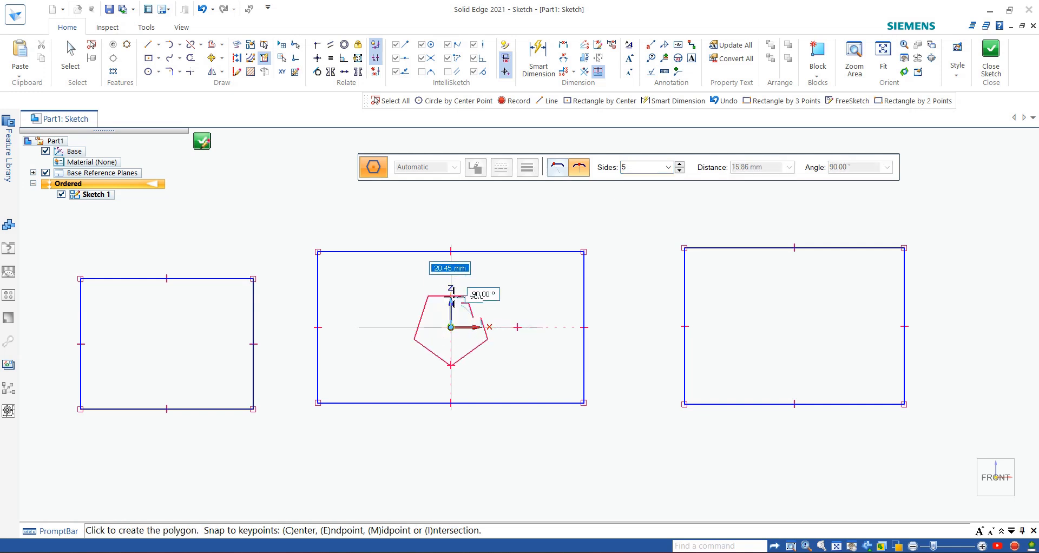
{"action": "left_click", "coordinate": [451, 361]}
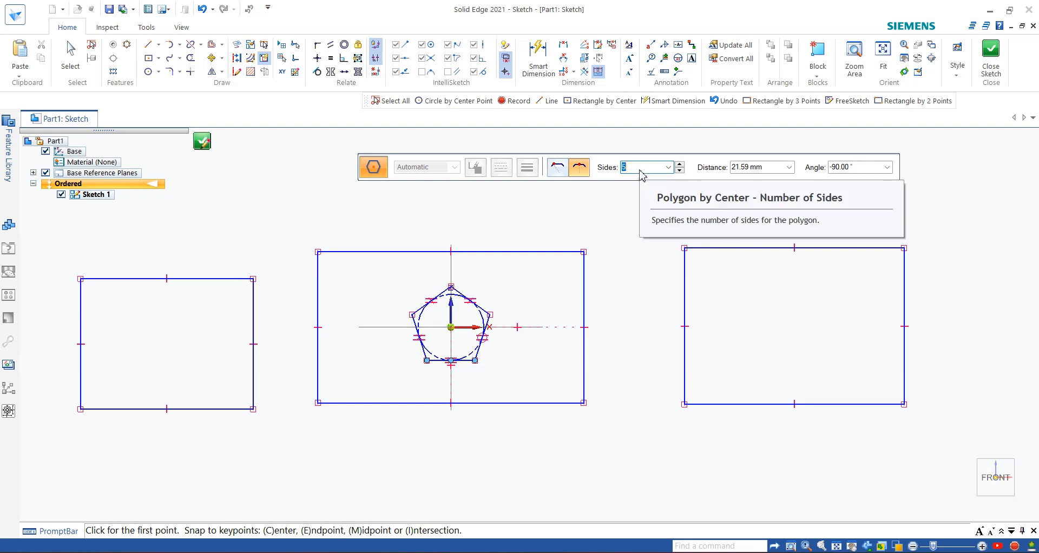
Draw a 6-sided polygon at the centre of the right rectangle, with a distance of about 28 mm at about 30°
{"action": "type", "text": "6"}
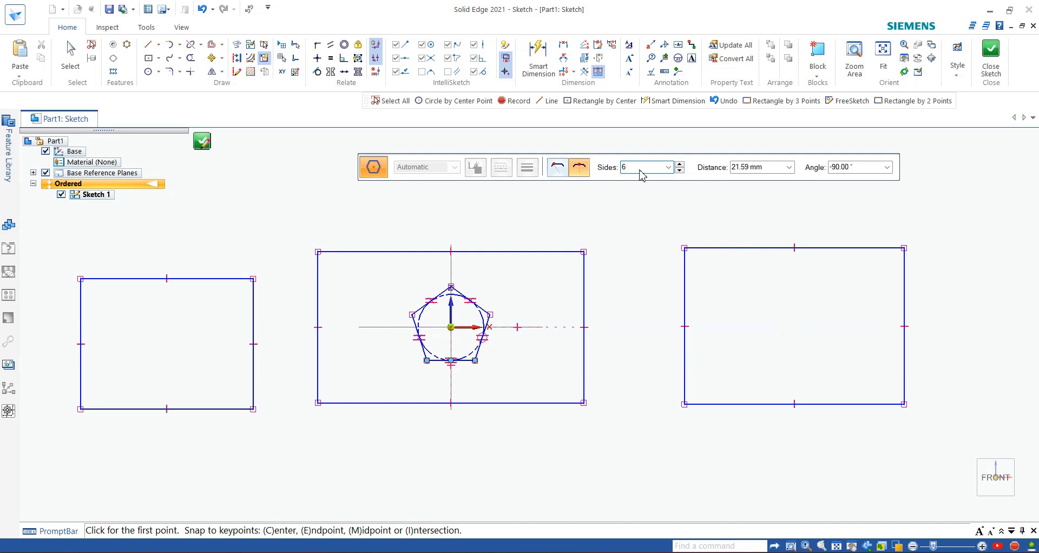
{"action": "key", "text": "Tab"}
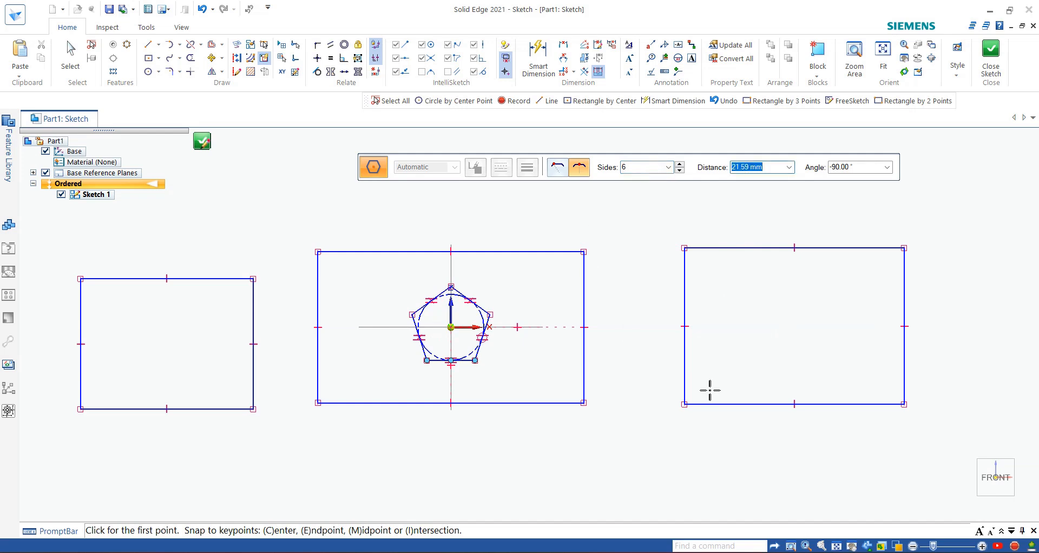
{"action": "left_click", "coordinate": [794, 326]}
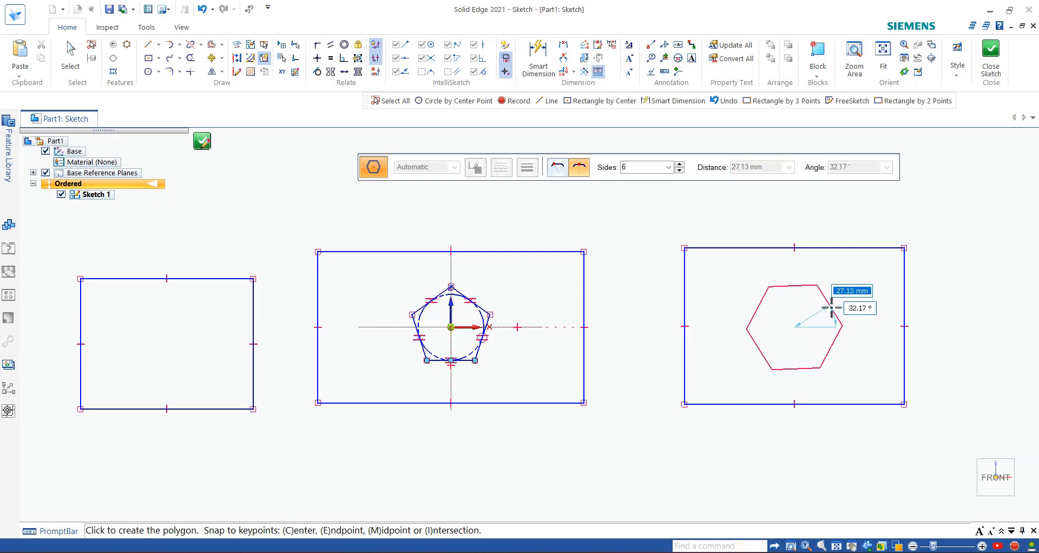
{"action": "left_click", "coordinate": [834, 307]}
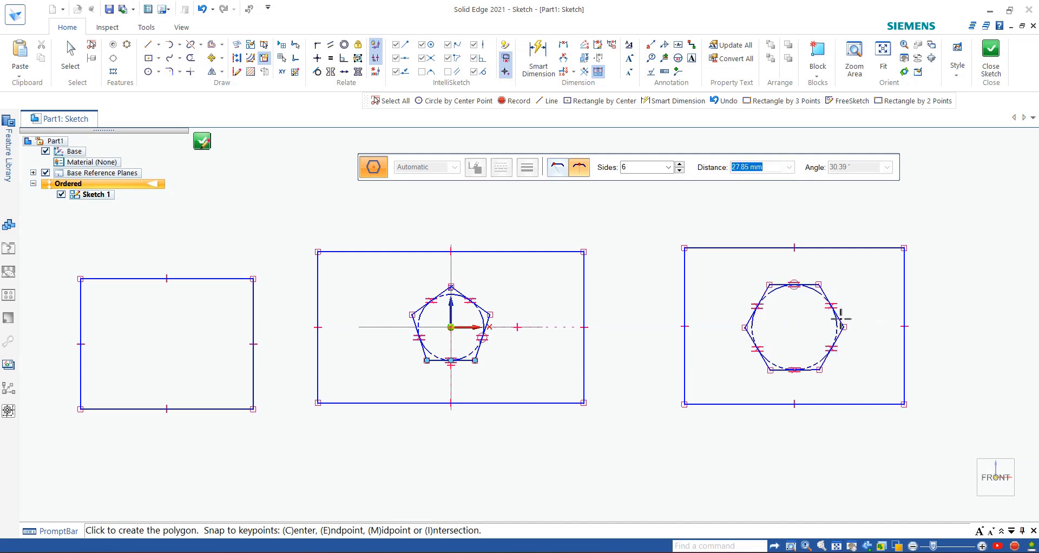
{"action": "scroll", "coordinate": [516, 223], "scroll_direction": "down", "scroll_amount": 1}
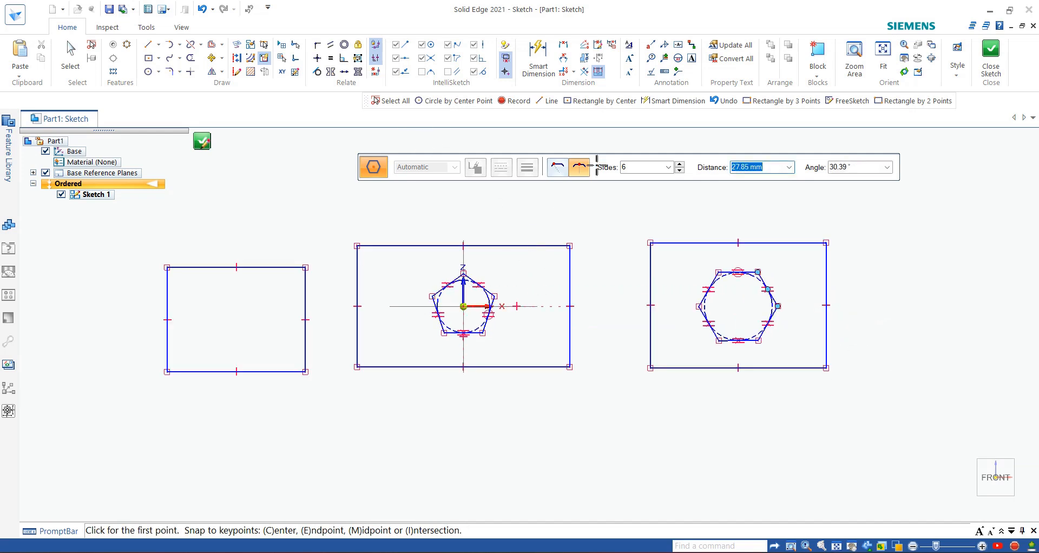
Draw an 8-sided polygon near the middle of the left rectangle, with a distance of about 23 mm at 0°, and end the command
{"action": "double_click", "coordinate": [643, 170]}
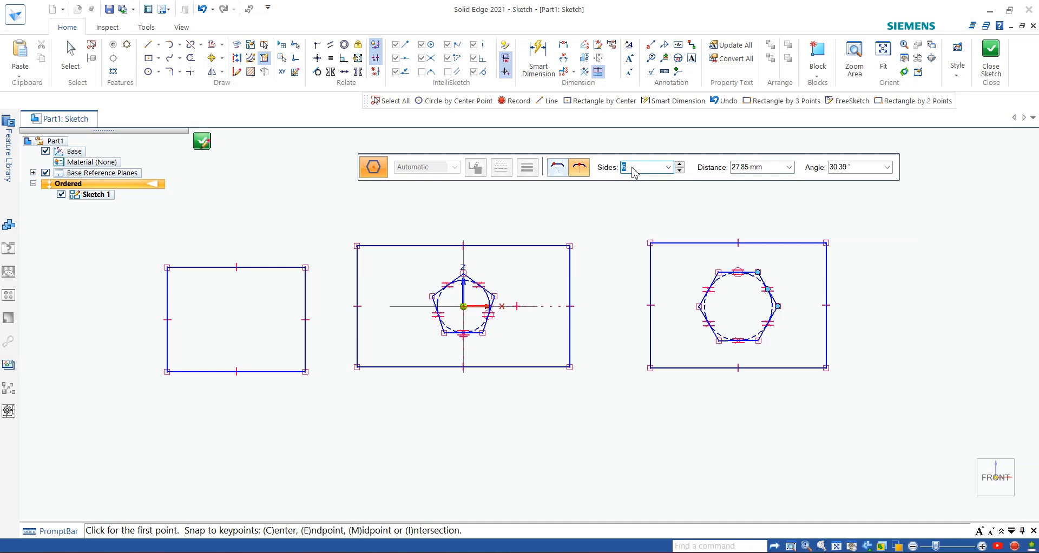
{"action": "key", "text": "Num_Lock"}
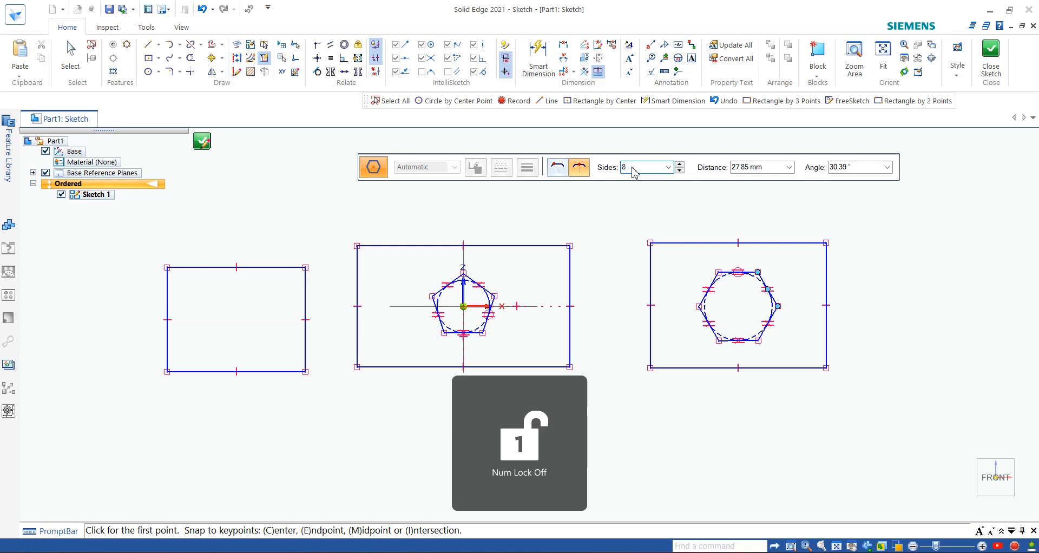
{"action": "left_click", "coordinate": [233, 313]}
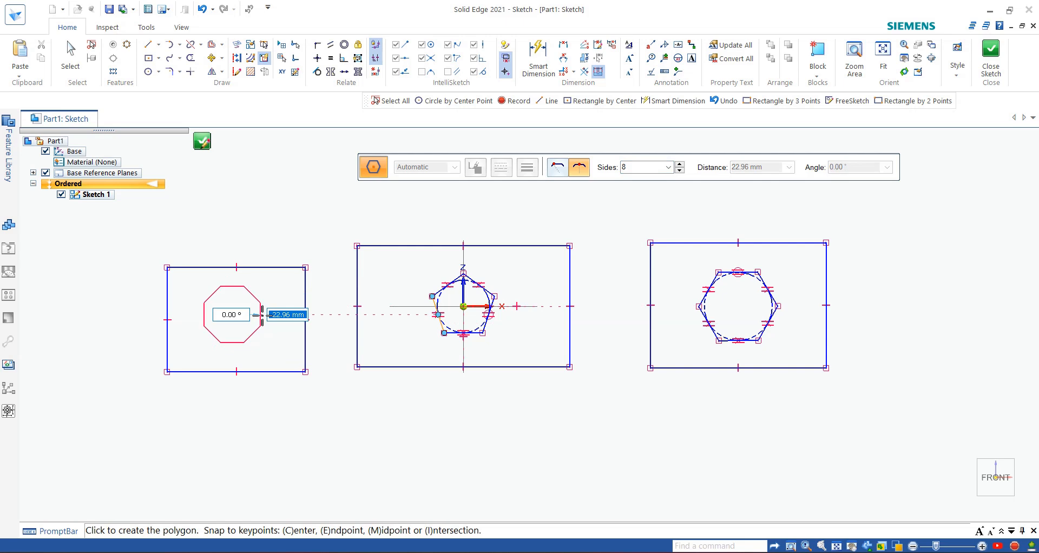
{"action": "left_click", "coordinate": [262, 314]}
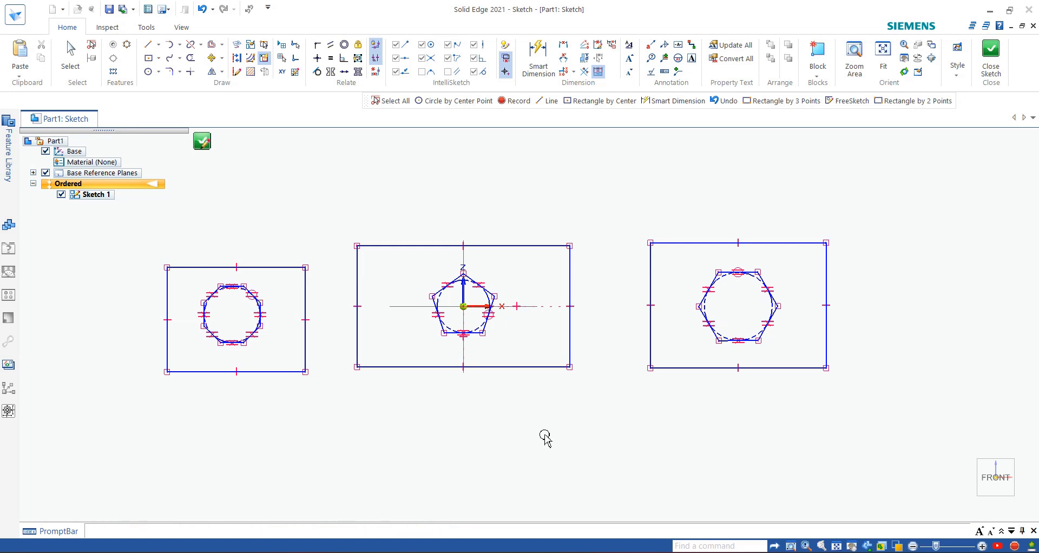
{"action": "key", "text": "Escape"}
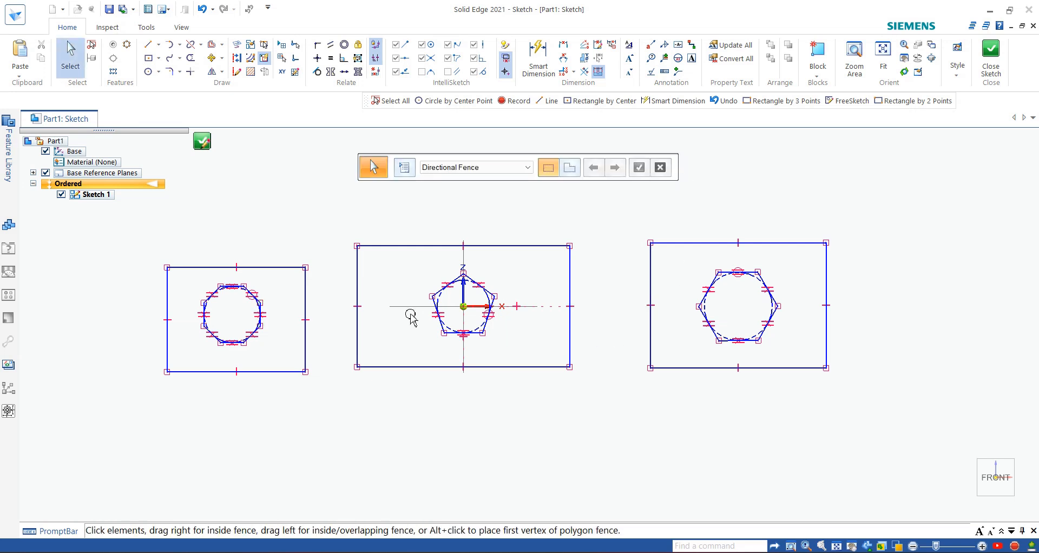
Draw a circle centred on the origin with Circle by Center Point, large enough to enclose the centred rectangle
{"action": "left_click", "coordinate": [158, 72]}
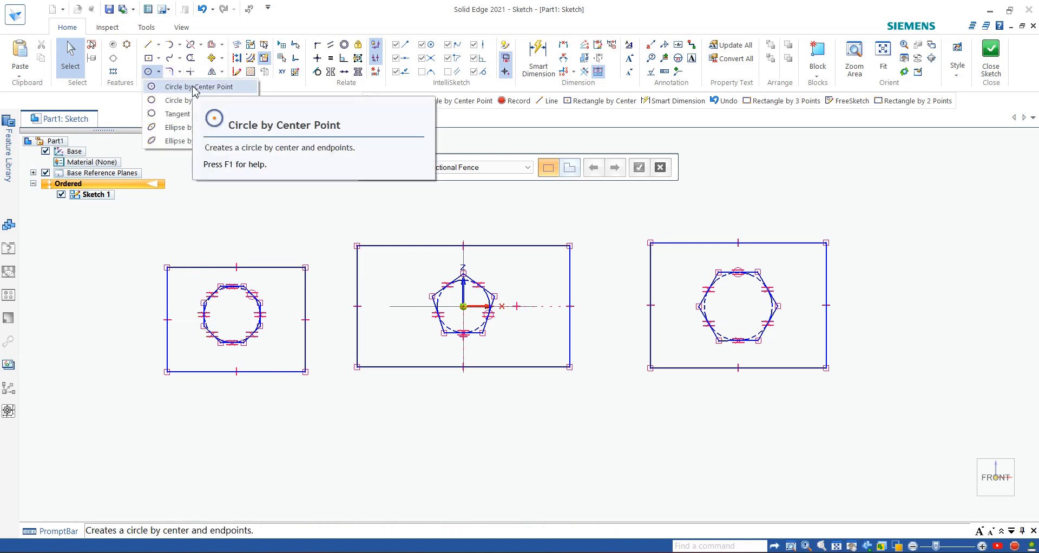
{"action": "left_click", "coordinate": [222, 88]}
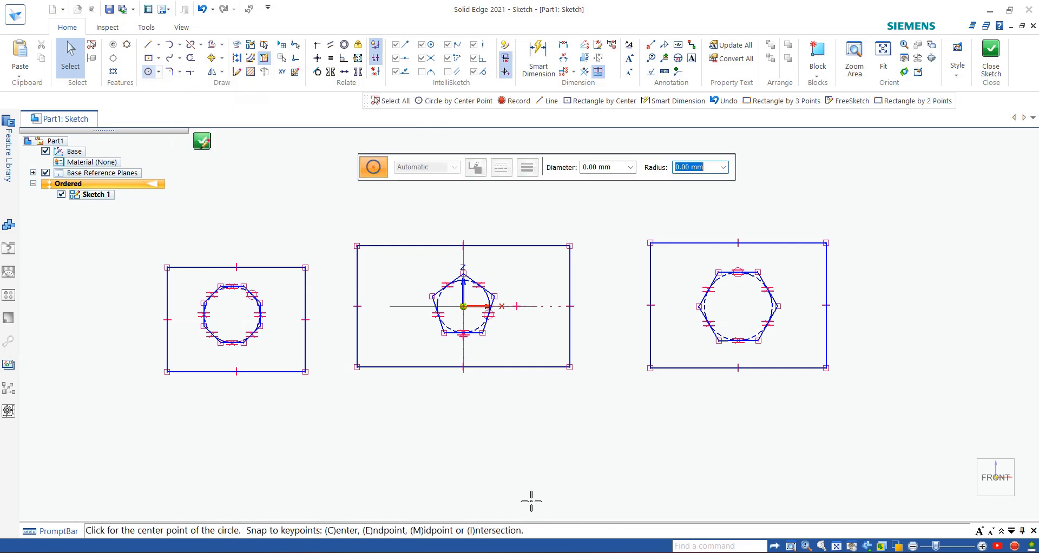
{"action": "left_click", "coordinate": [463, 306]}
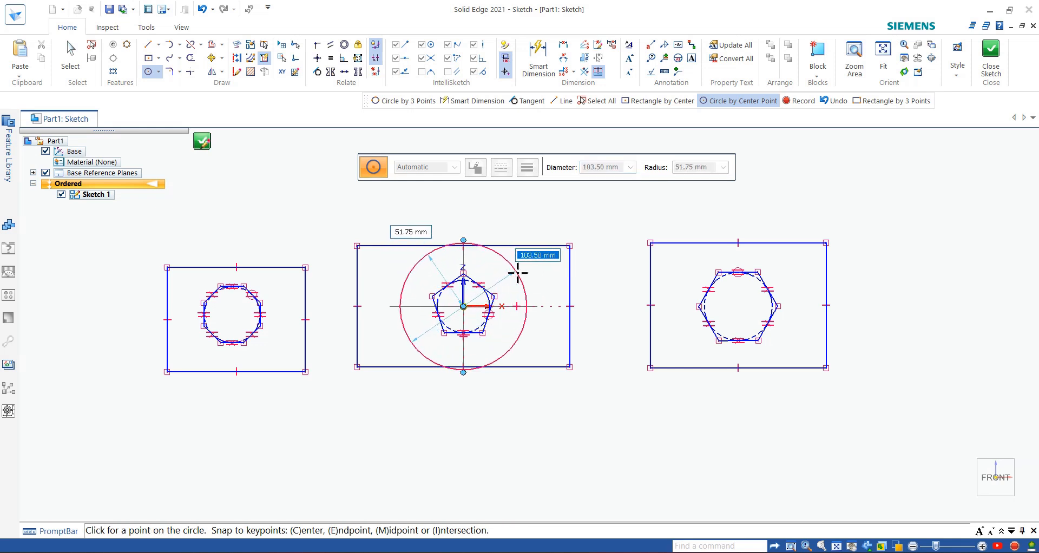
{"action": "left_click", "coordinate": [577, 394]}
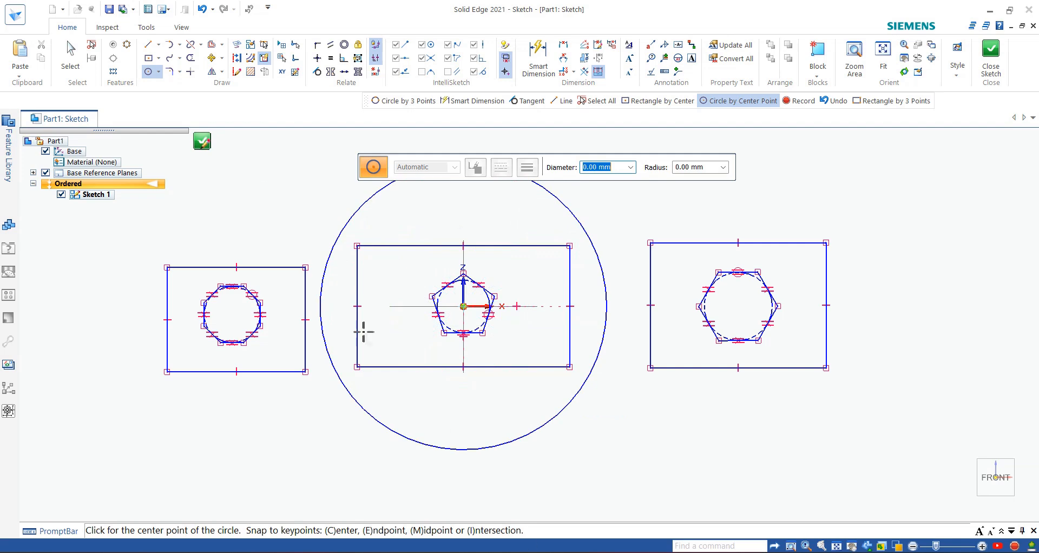
Draw a Circle by 3 Points through the right rectangle's two right-hand corners and a third point outside its right edge
{"action": "left_click", "coordinate": [158, 71]}
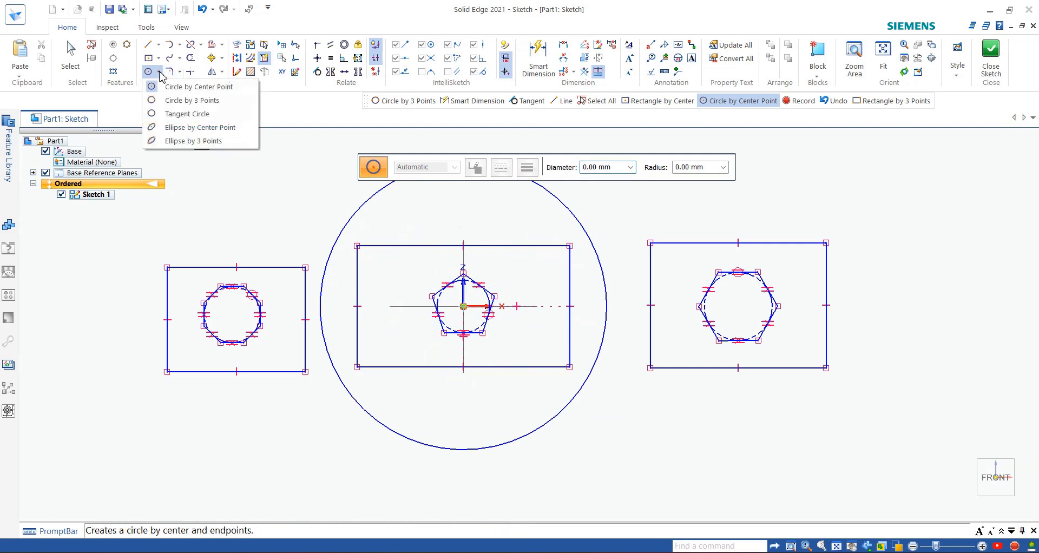
{"action": "left_click", "coordinate": [194, 101]}
{"action": "left_click", "coordinate": [827, 242]}
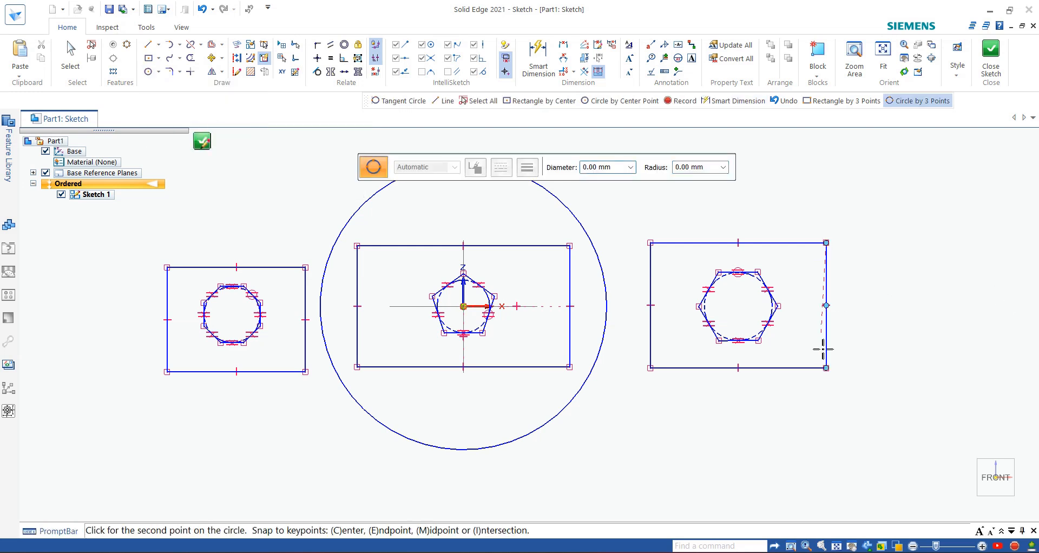
{"action": "left_click", "coordinate": [826, 367]}
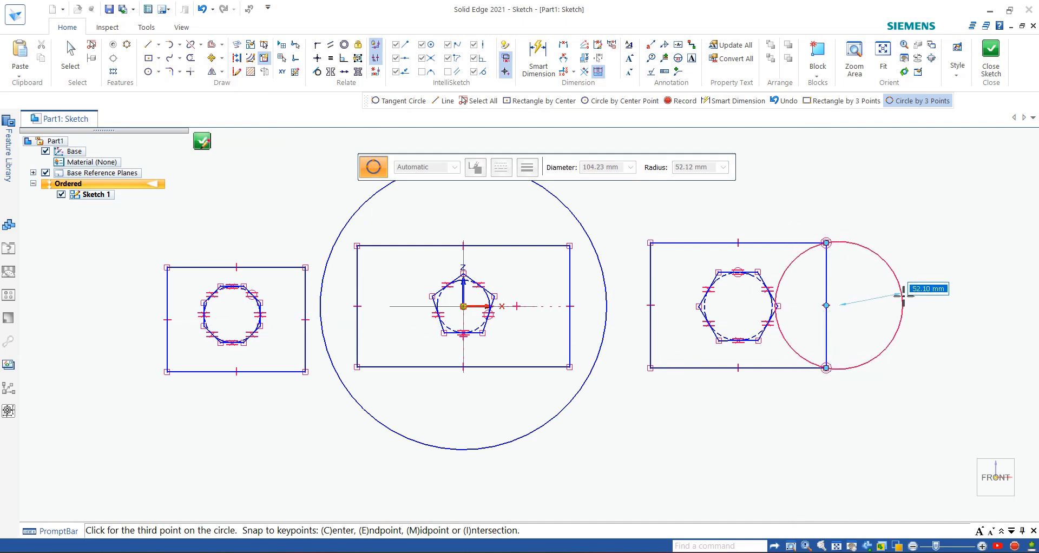
{"action": "left_click", "coordinate": [937, 300]}
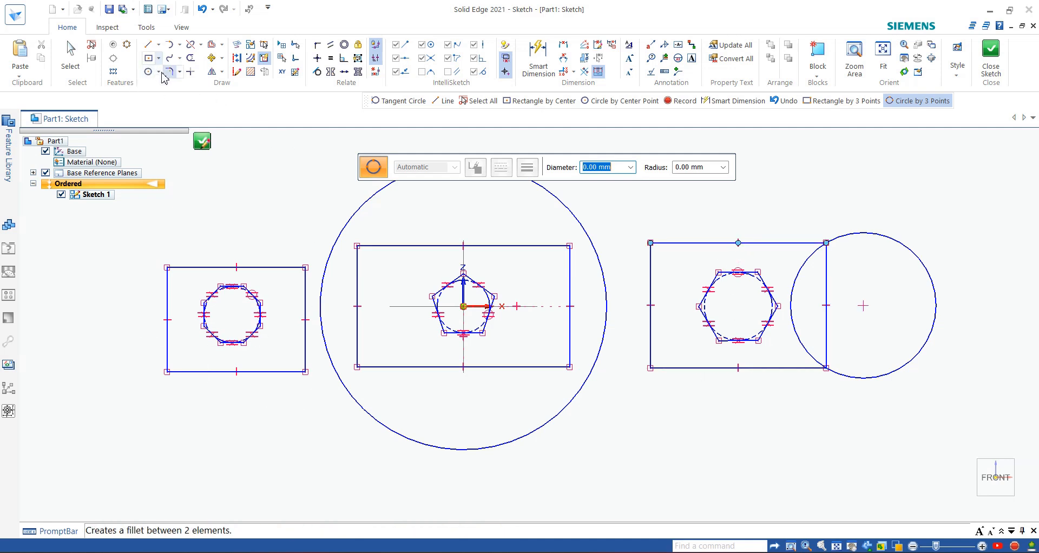
Draw a Tangent Circle above the right rectangle, touching its top edge near the midpoint
{"action": "left_click", "coordinate": [159, 72]}
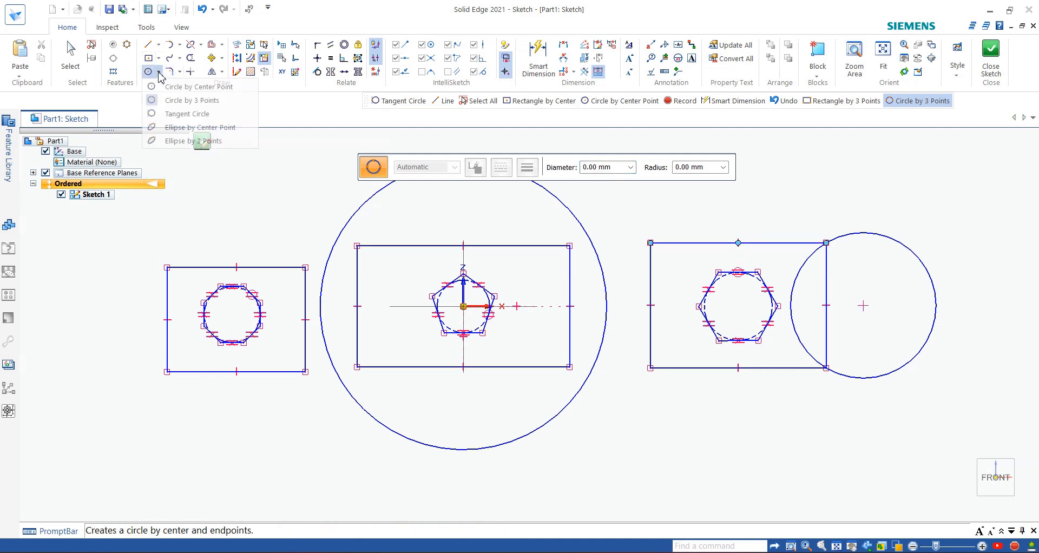
{"action": "left_click", "coordinate": [187, 113]}
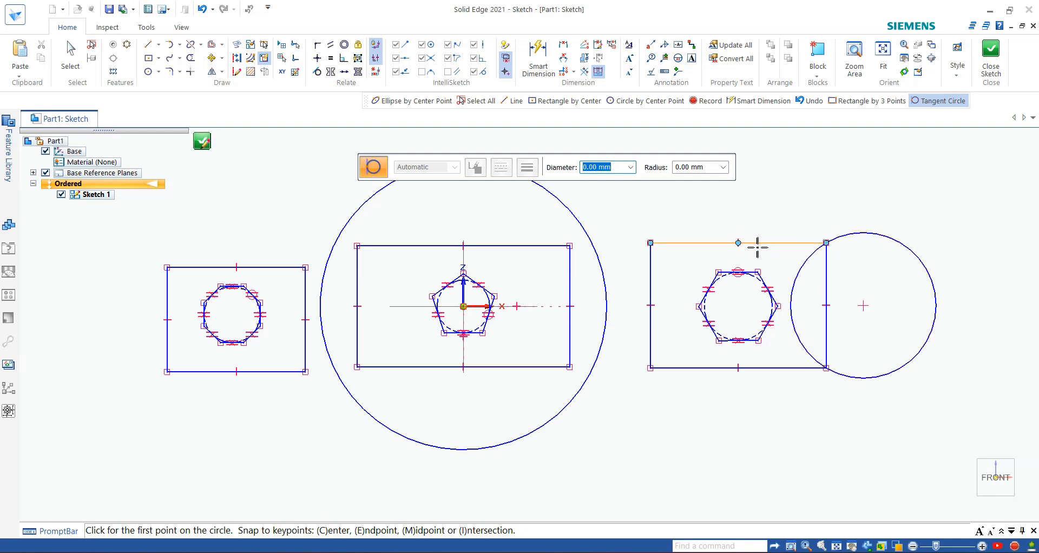
{"action": "scroll", "coordinate": [739, 243], "scroll_direction": "down", "scroll_amount": 2}
{"action": "scroll", "coordinate": [769, 246], "scroll_direction": "up", "scroll_amount": 4}
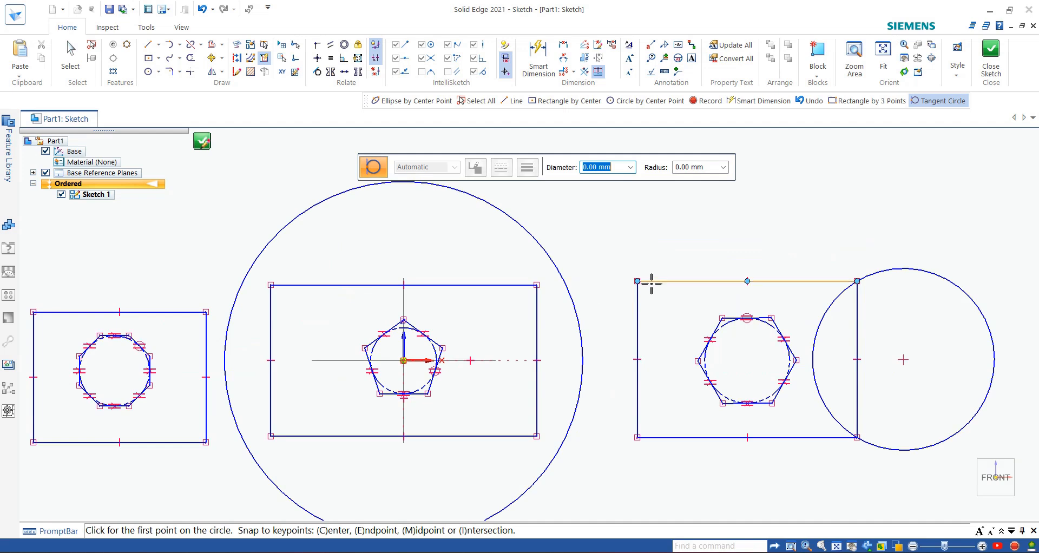
{"action": "scroll", "coordinate": [822, 280], "scroll_direction": "down", "scroll_amount": 2}
{"action": "scroll", "coordinate": [810, 240], "scroll_direction": "up", "scroll_amount": 2}
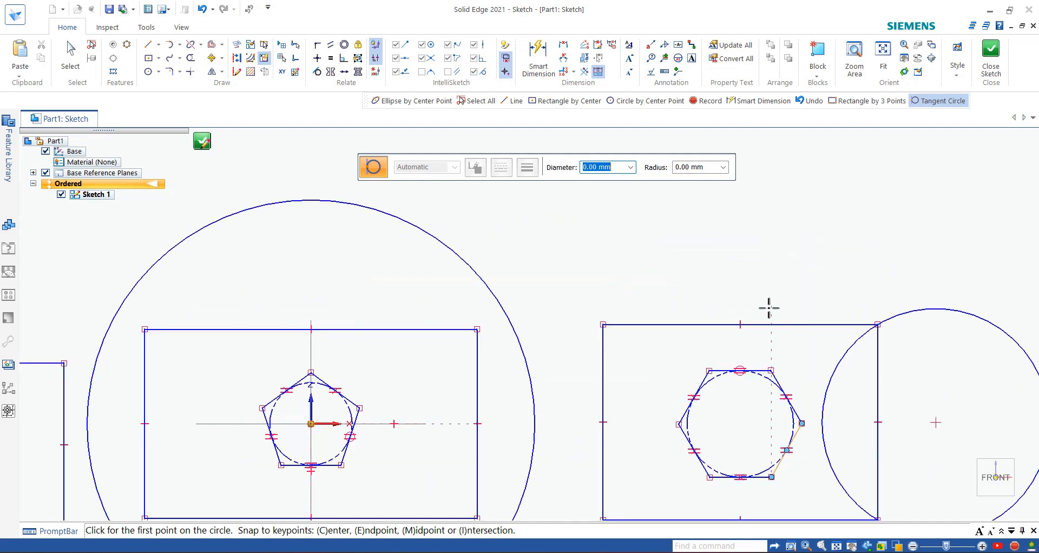
{"action": "left_click", "coordinate": [739, 325]}
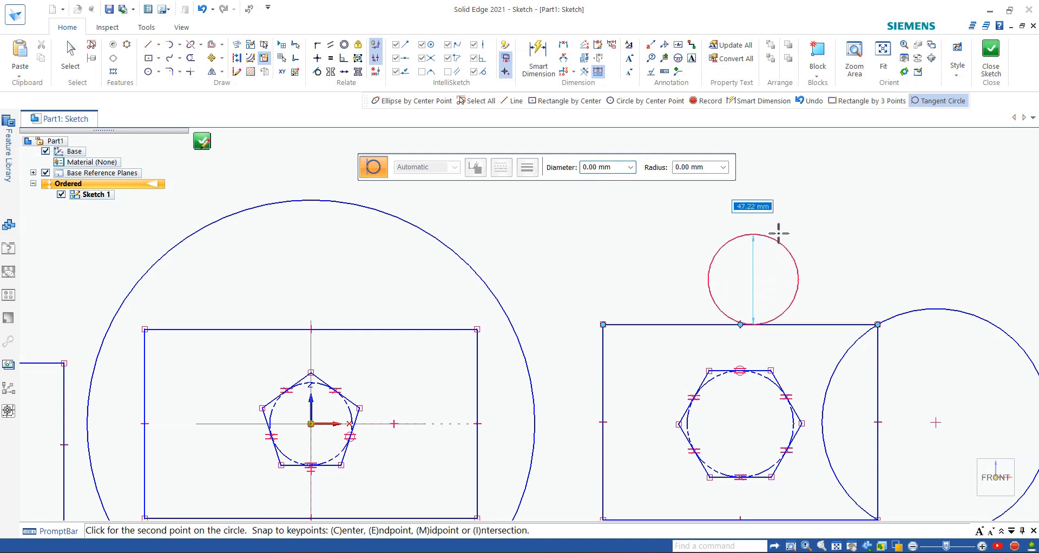
{"action": "left_click", "coordinate": [817, 217]}
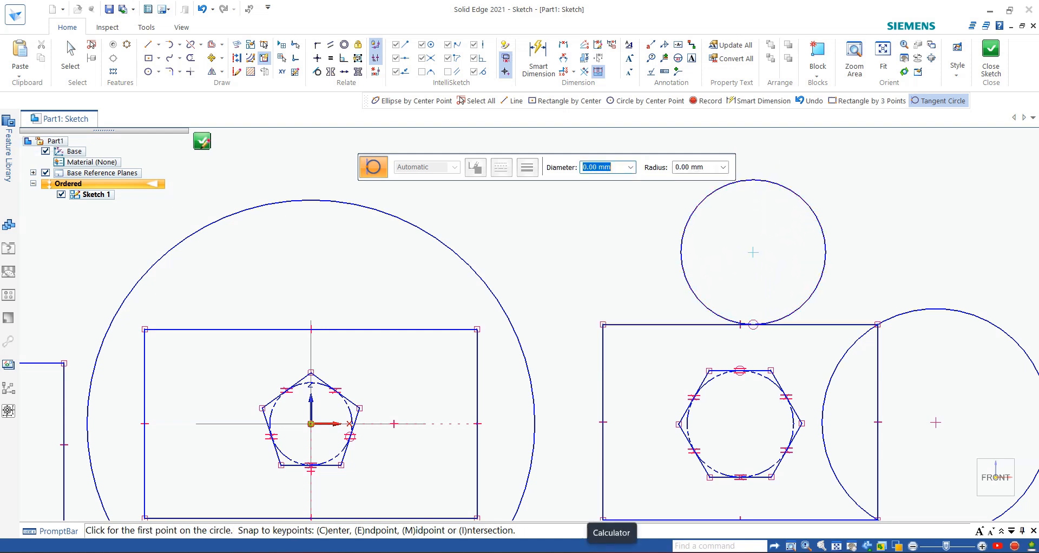
{"action": "scroll", "coordinate": [828, 329], "scroll_direction": "down", "scroll_amount": 1}
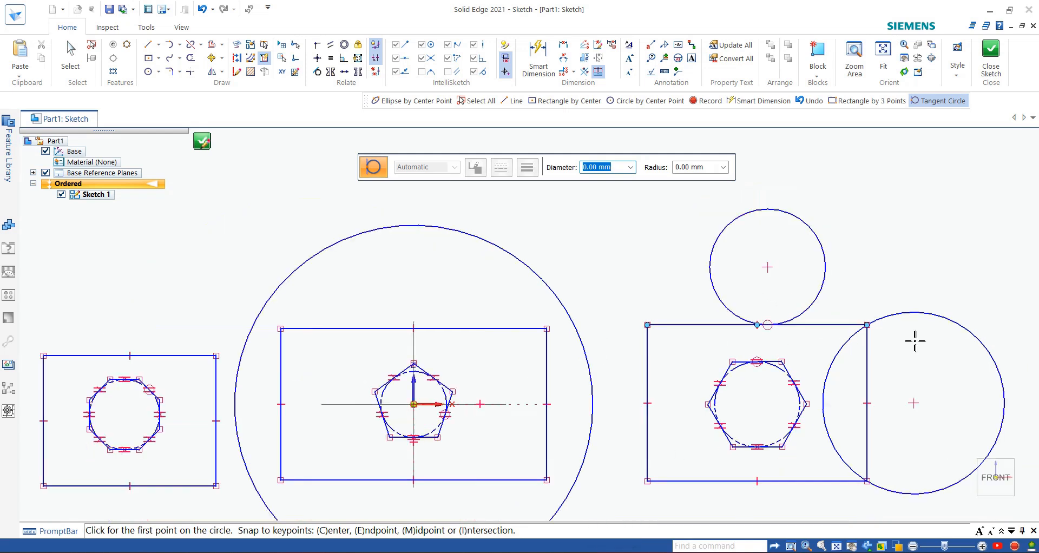
Draw a wide Ellipse by Center Point above and right of the right rectangle, with a primary value of about 93 mm at about 0.3°
{"action": "left_click", "coordinate": [158, 71]}
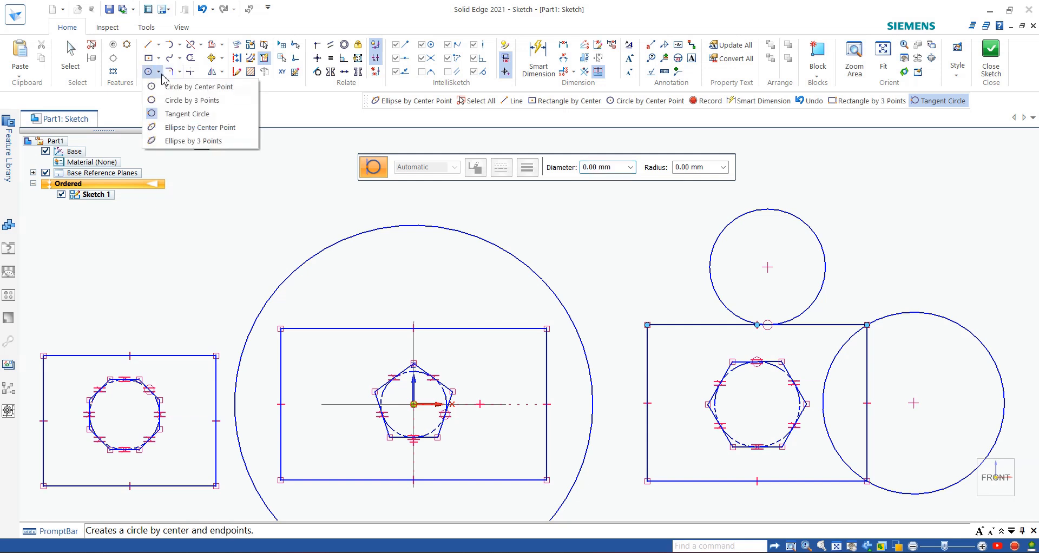
{"action": "left_click", "coordinate": [181, 129]}
{"action": "scroll", "coordinate": [488, 256], "scroll_direction": "down", "scroll_amount": 1}
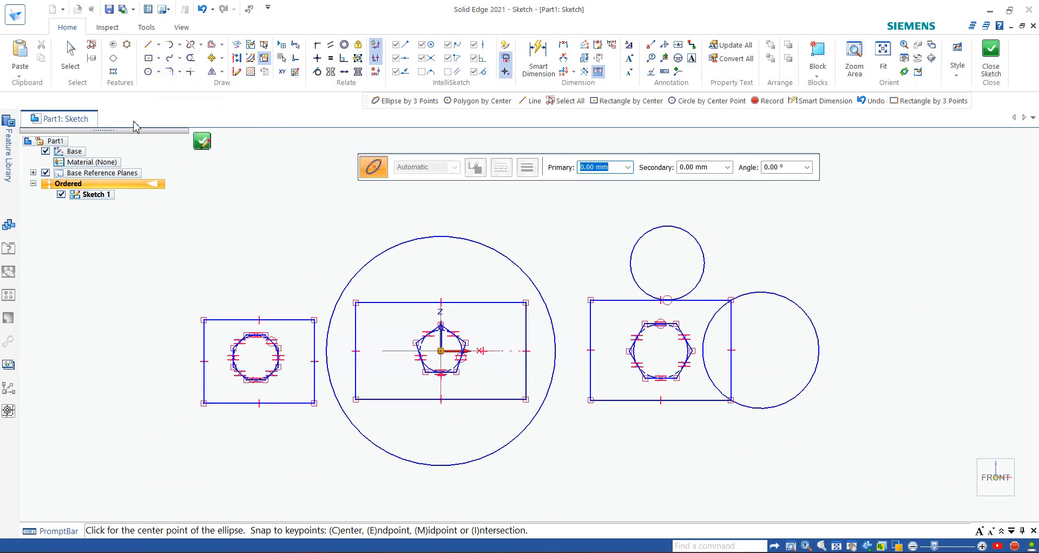
{"action": "left_click", "coordinate": [158, 72]}
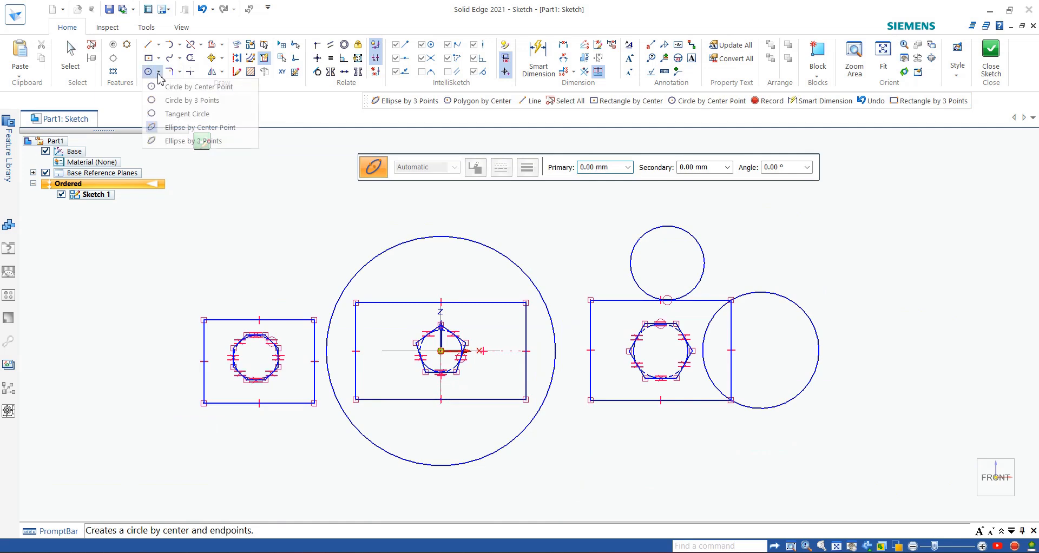
{"action": "left_click", "coordinate": [197, 130]}
{"action": "left_click", "coordinate": [810, 235]}
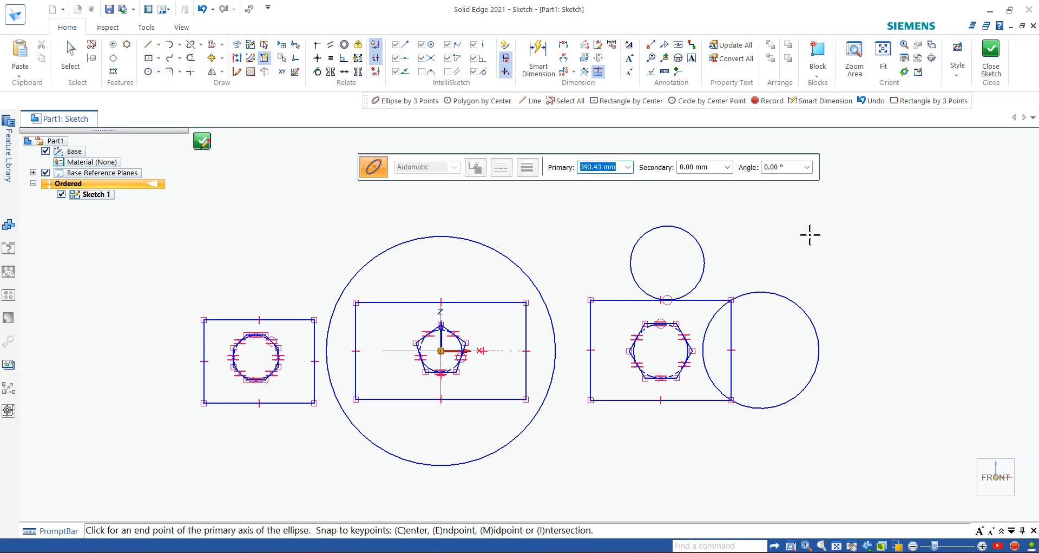
{"action": "left_click", "coordinate": [901, 234]}
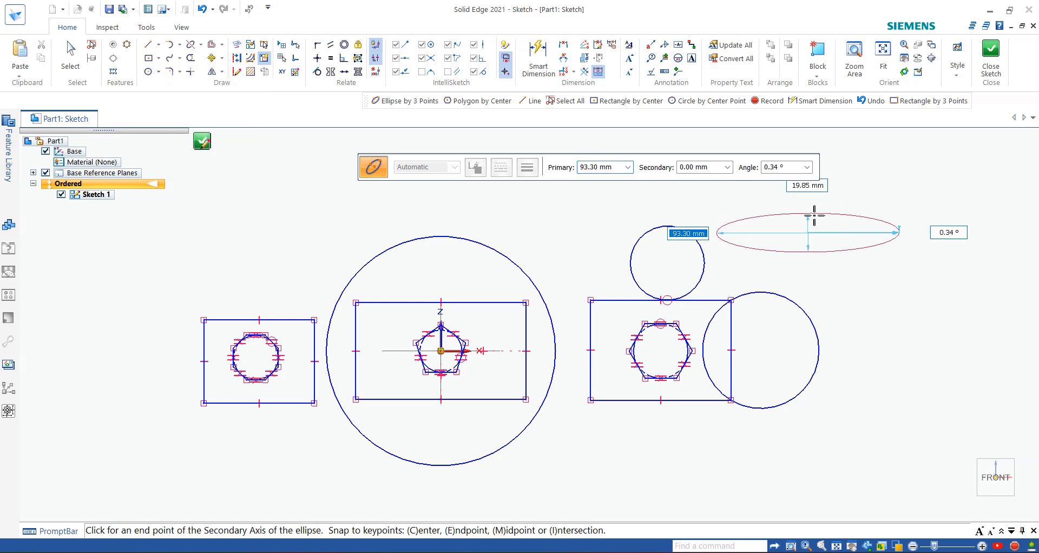
{"action": "left_click", "coordinate": [805, 200]}
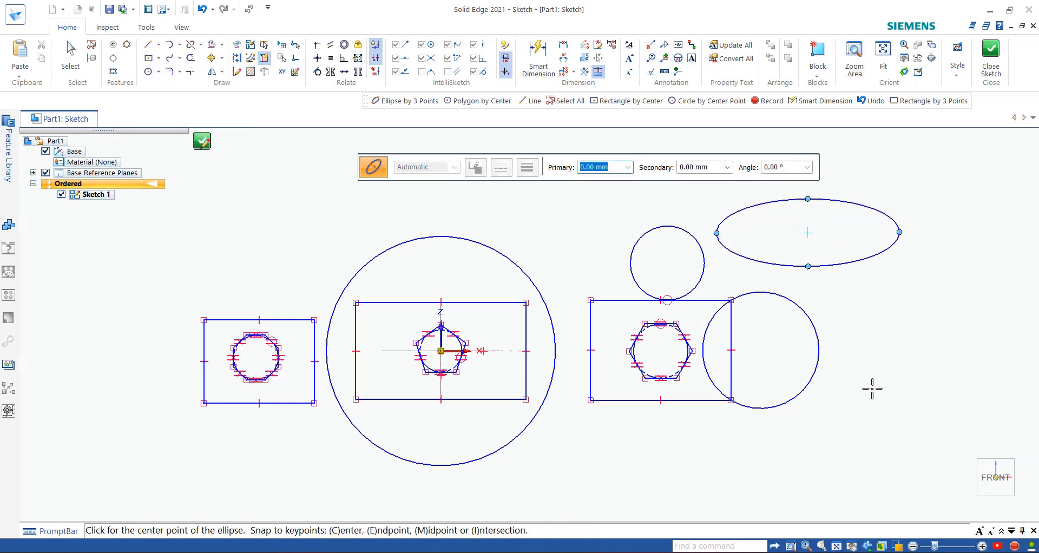
Draw a smaller horizontal ellipse to the right of the three-point circle, with a primary value of about 49 mm at 0°
{"action": "left_click", "coordinate": [896, 323]}
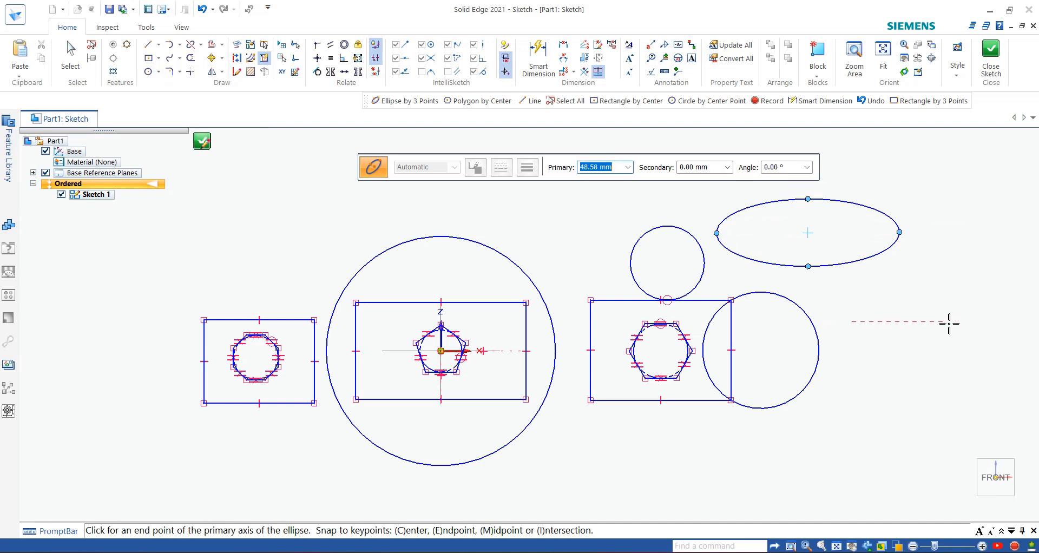
{"action": "left_click", "coordinate": [948, 322]}
{"action": "left_click", "coordinate": [934, 295]}
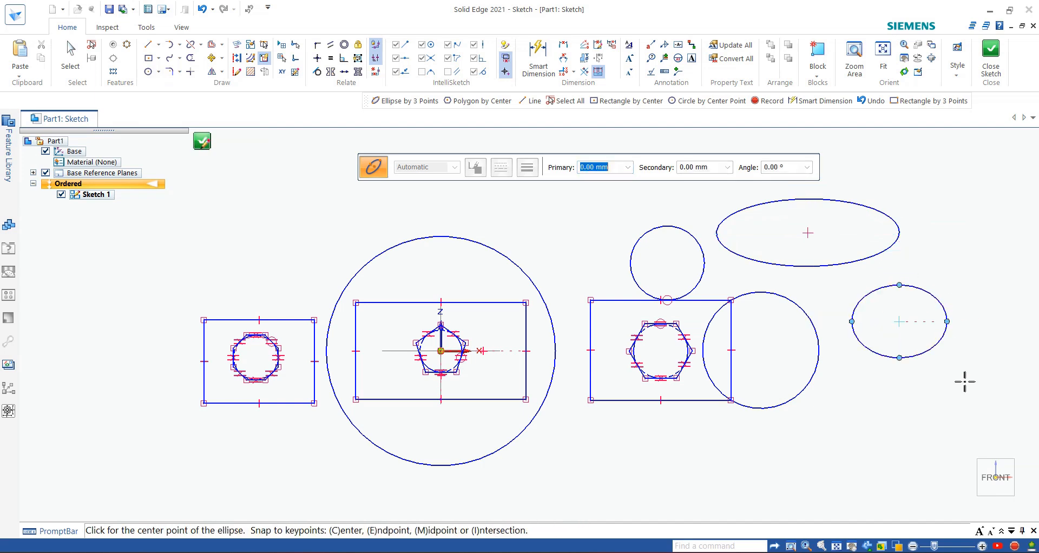
Draw an Ellipse by 3 Points below the three-point circle, with a primary value of about 60 mm at about 1.3°
{"action": "left_click", "coordinate": [158, 71]}
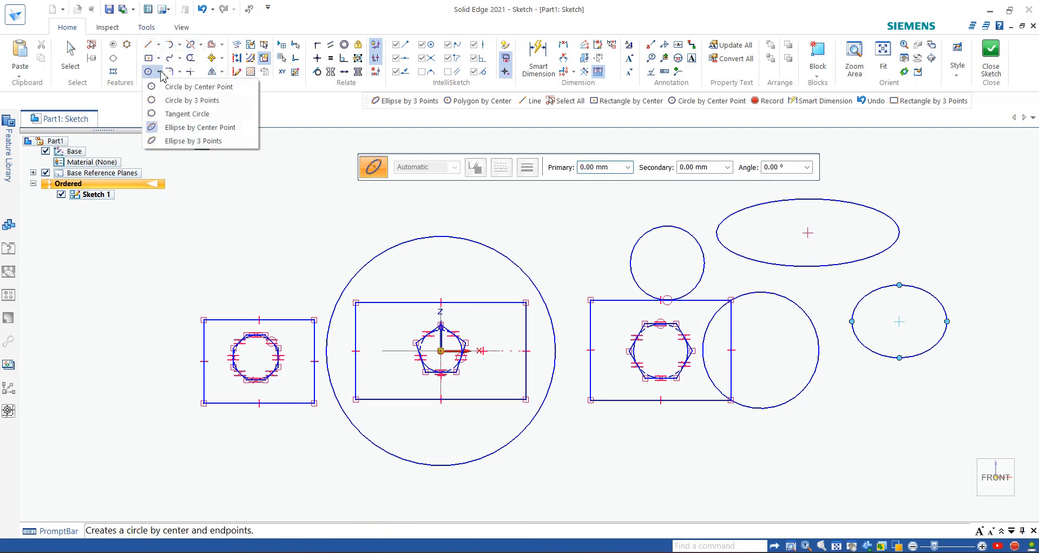
{"action": "left_click", "coordinate": [194, 141]}
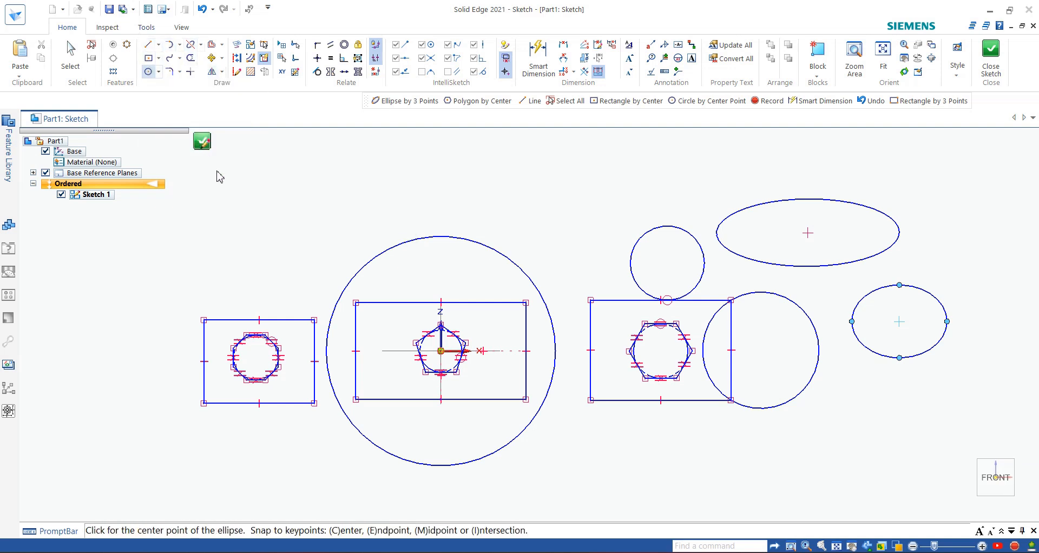
{"action": "left_click", "coordinate": [754, 461]}
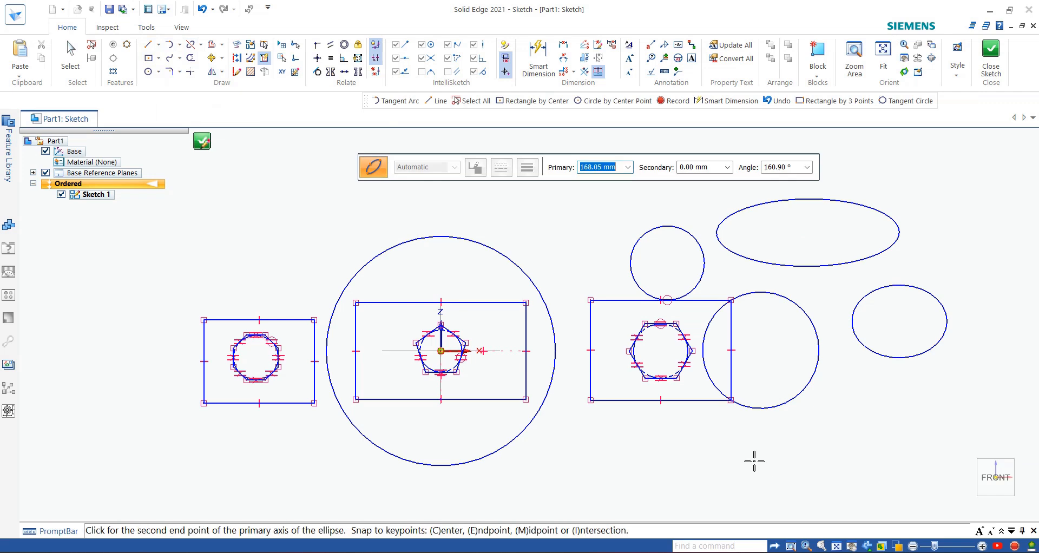
{"action": "left_click", "coordinate": [868, 456]}
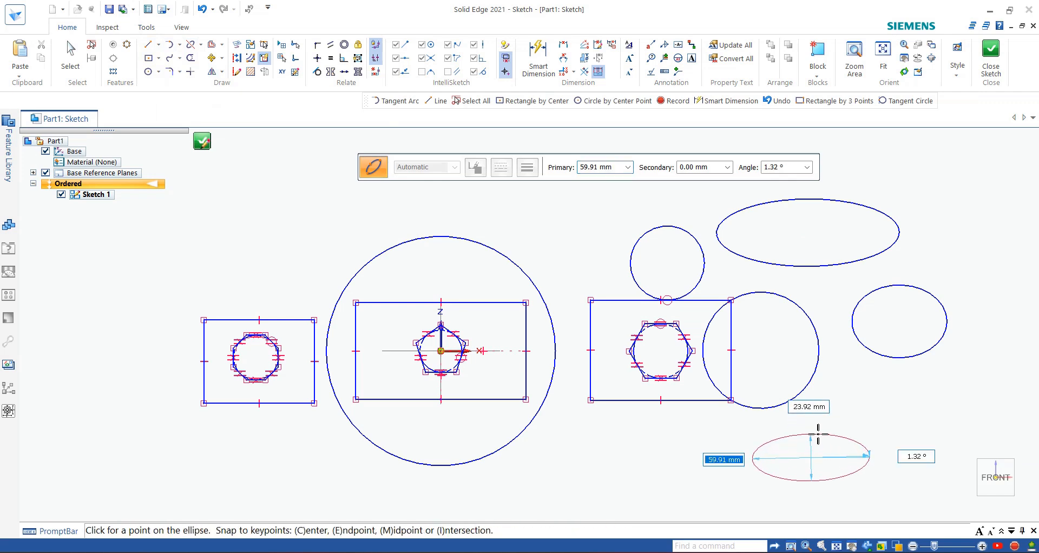
{"action": "left_click", "coordinate": [817, 433]}
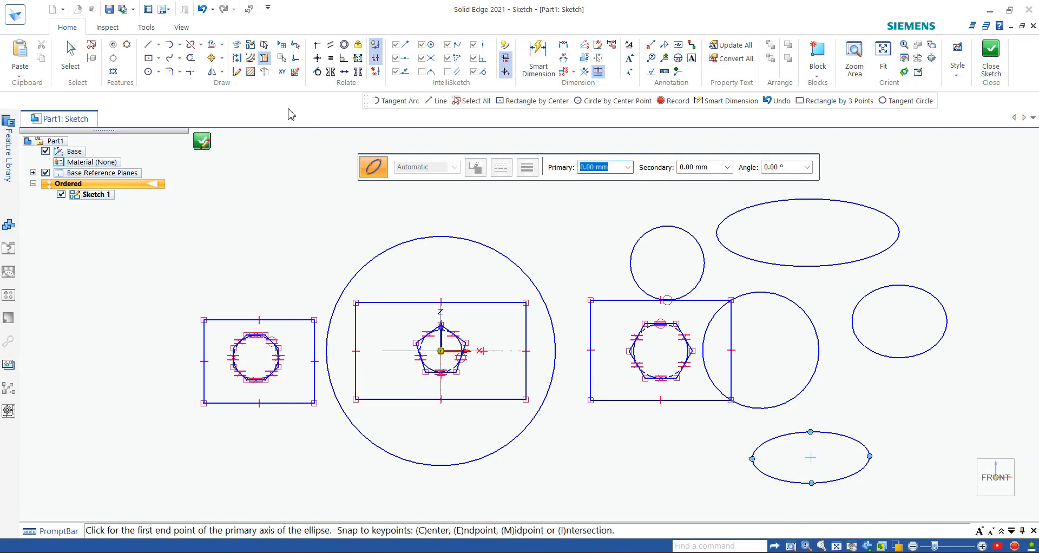
Draw a 180° Tangent Arc of about 43 mm radius outside the left rectangle, from its lower-left corner to its upper-left corner
{"action": "left_click", "coordinate": [179, 47]}
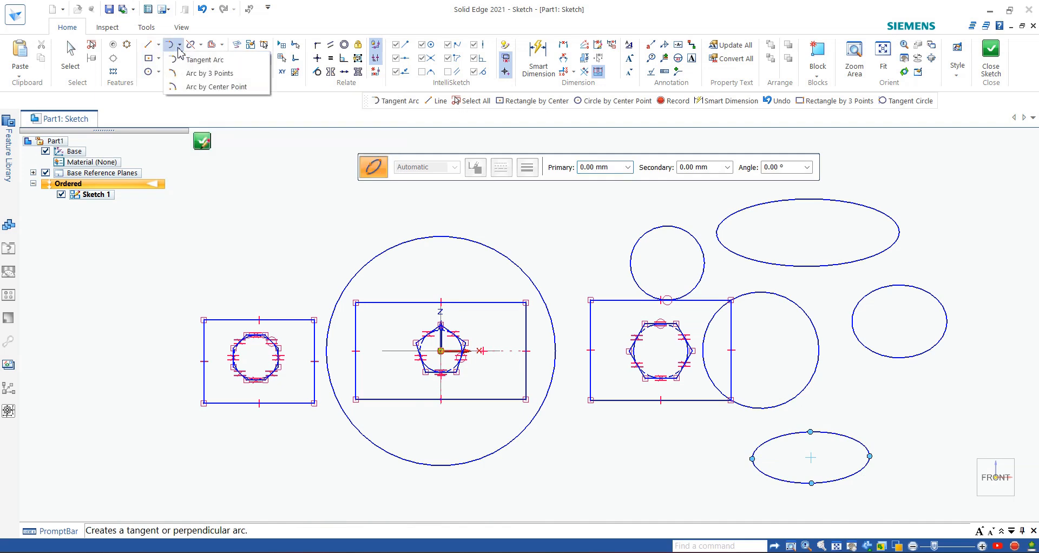
{"action": "left_click", "coordinate": [225, 61]}
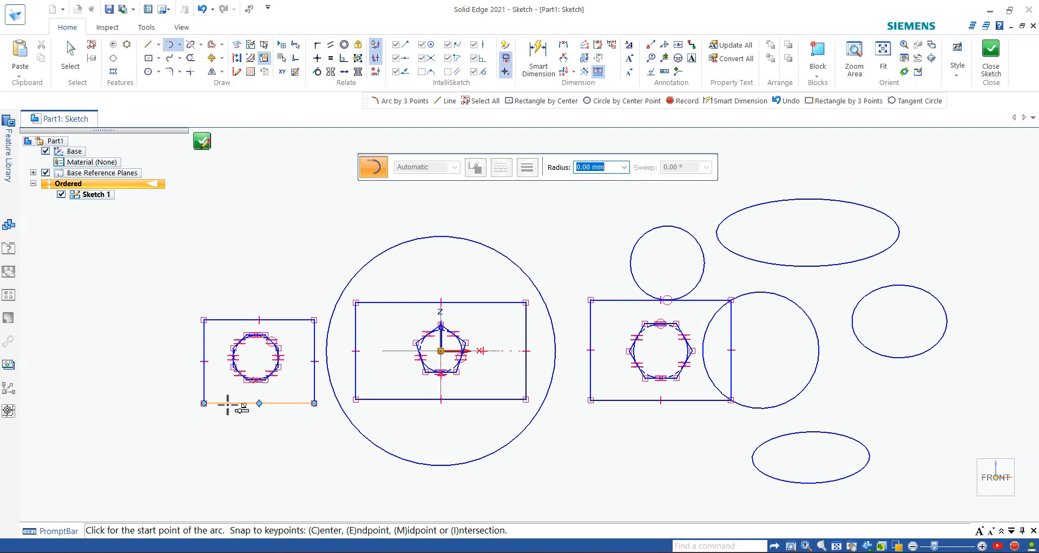
{"action": "left_click_drag", "start_coordinate": [203, 403], "coordinate": [186, 397]}
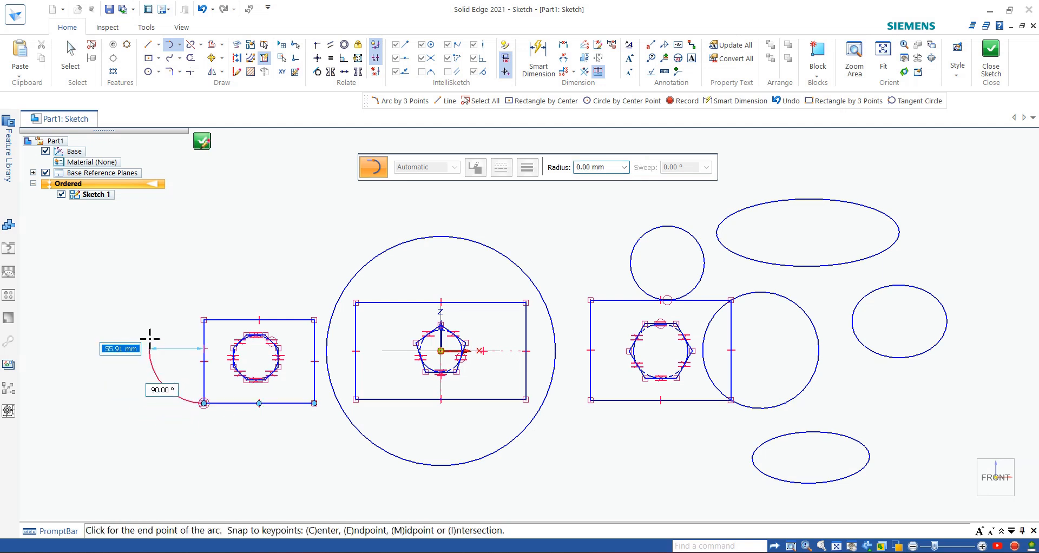
{"action": "left_click", "coordinate": [204, 320]}
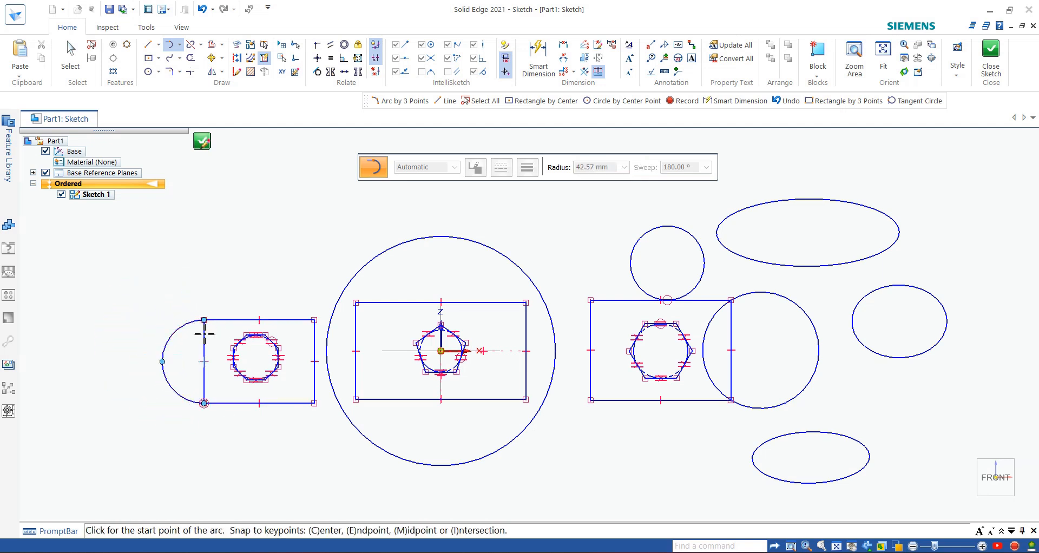
Draw an Arc by 3 Points between the left rectangle's two top corners, bulging upward well beyond a semicircle
{"action": "left_click", "coordinate": [180, 44]}
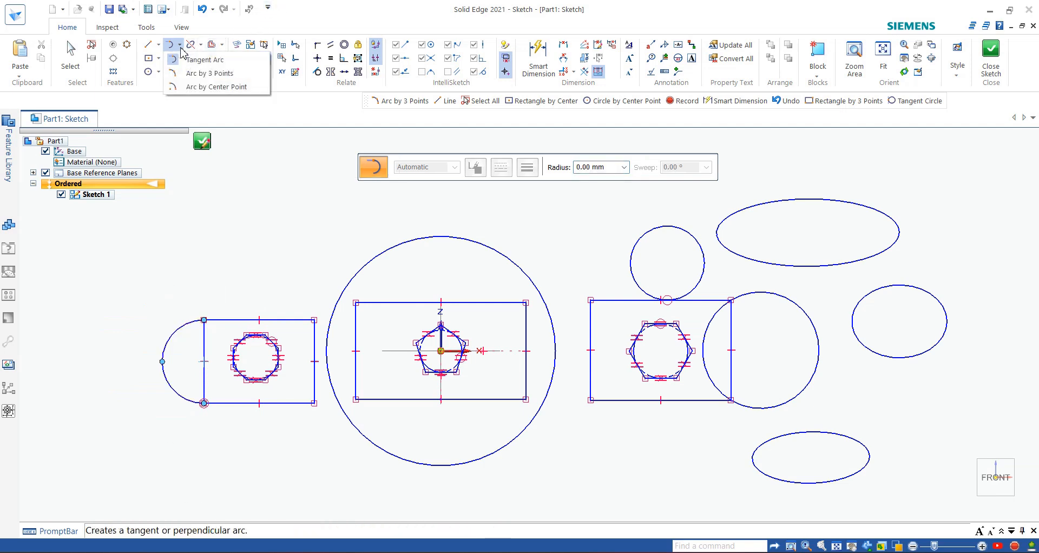
{"action": "left_click", "coordinate": [204, 74]}
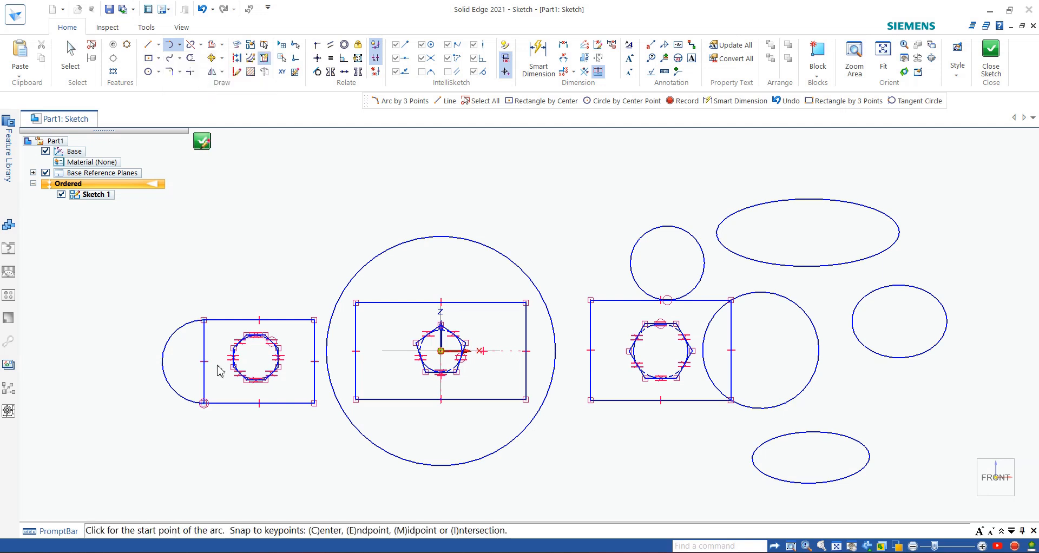
{"action": "left_click", "coordinate": [204, 320]}
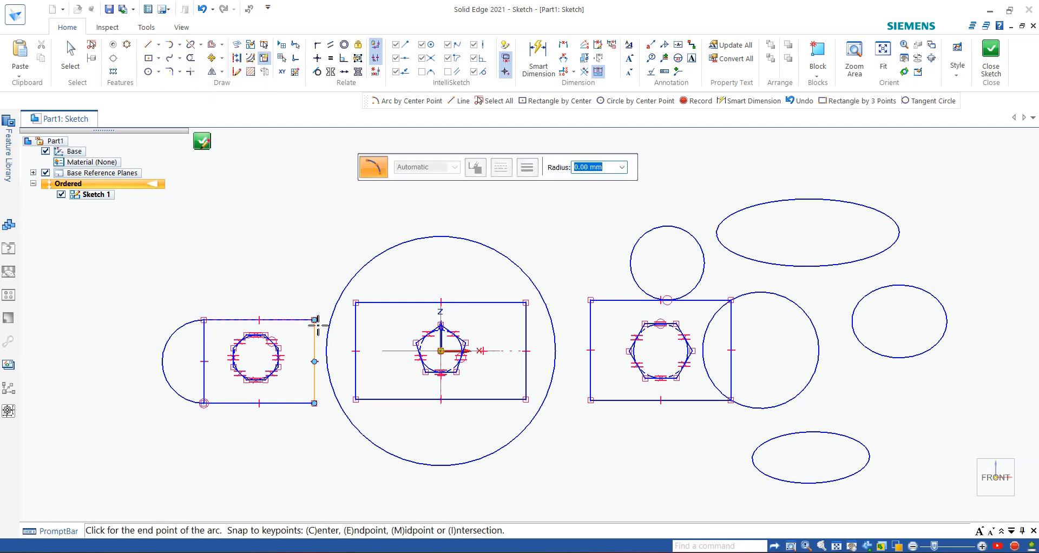
{"action": "left_click", "coordinate": [315, 320]}
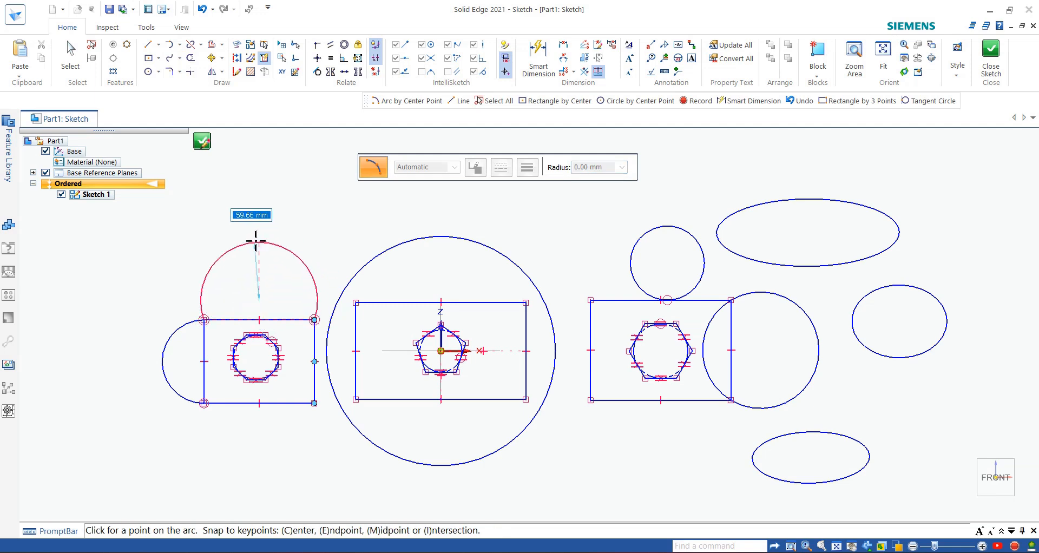
{"action": "left_click", "coordinate": [260, 215]}
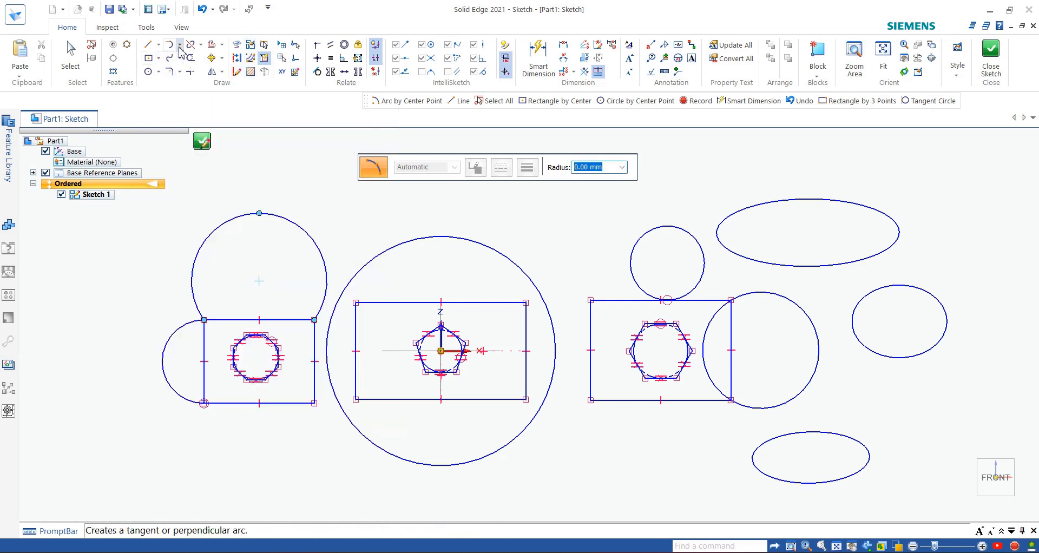
Draw an Arc by Center Point of about 56 mm radius below the left rectangle, centred on its bottom edge's midpoint, from lower-right to lower-left corner
{"action": "left_click", "coordinate": [180, 45]}
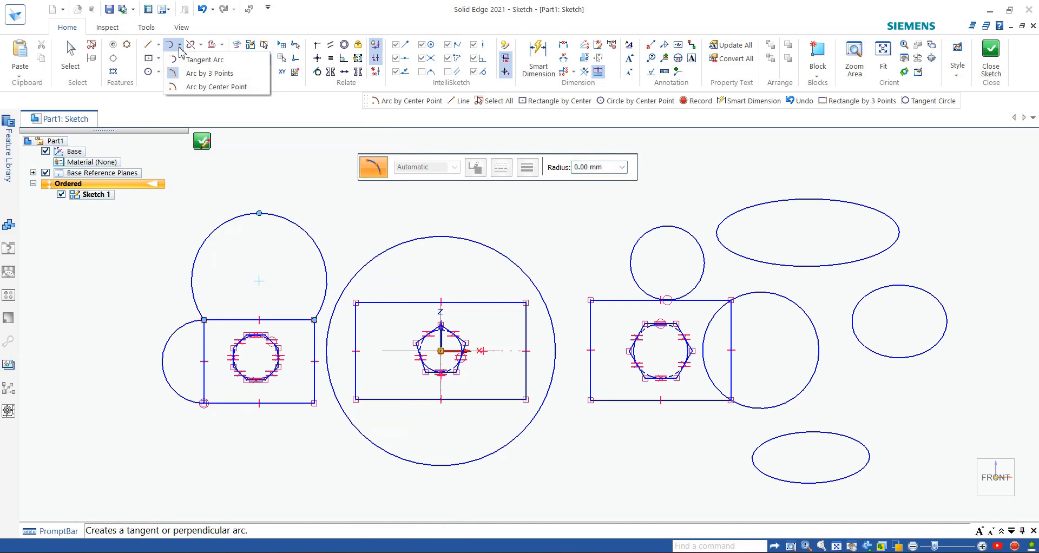
{"action": "left_click", "coordinate": [216, 89]}
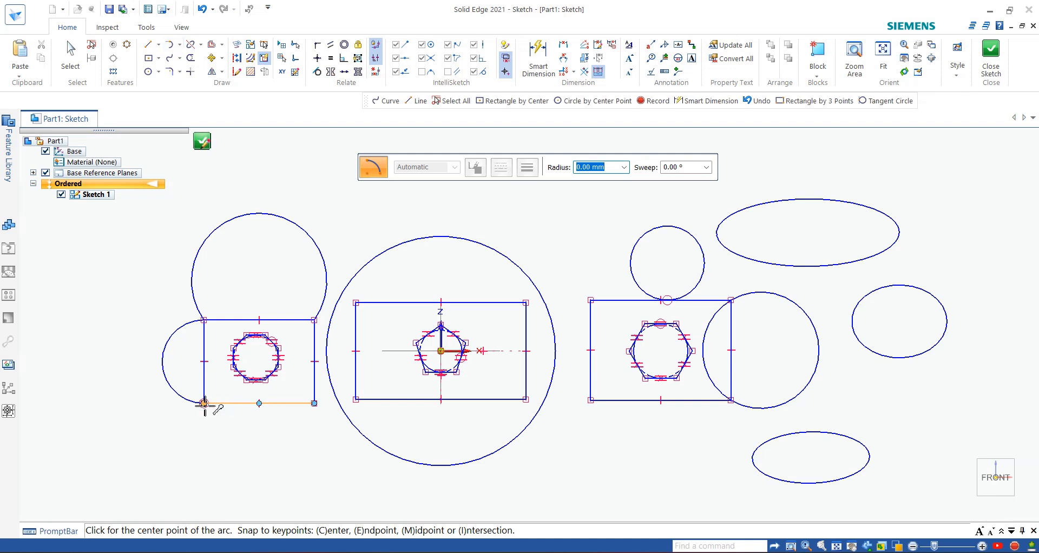
{"action": "left_click", "coordinate": [259, 403]}
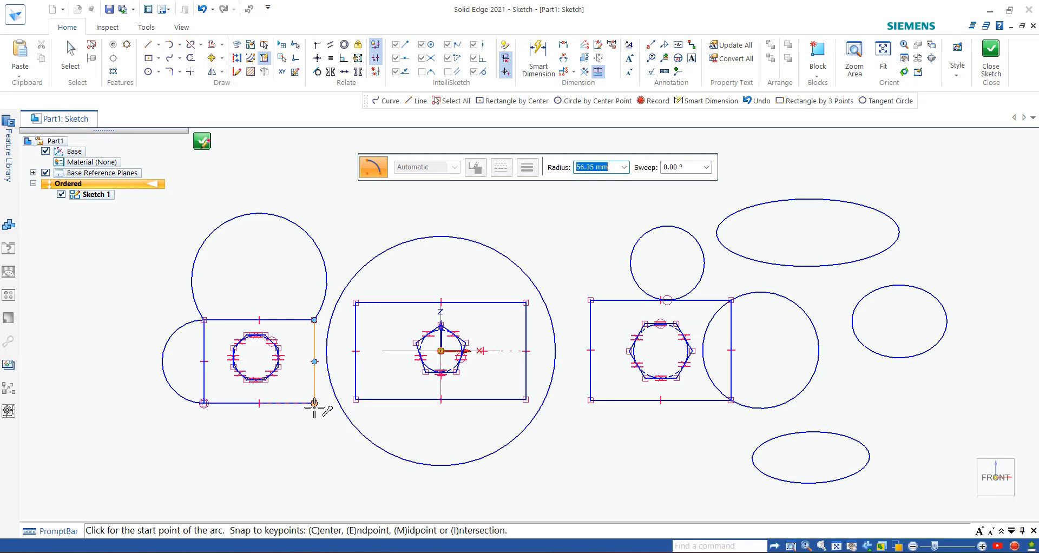
{"action": "left_click", "coordinate": [314, 403]}
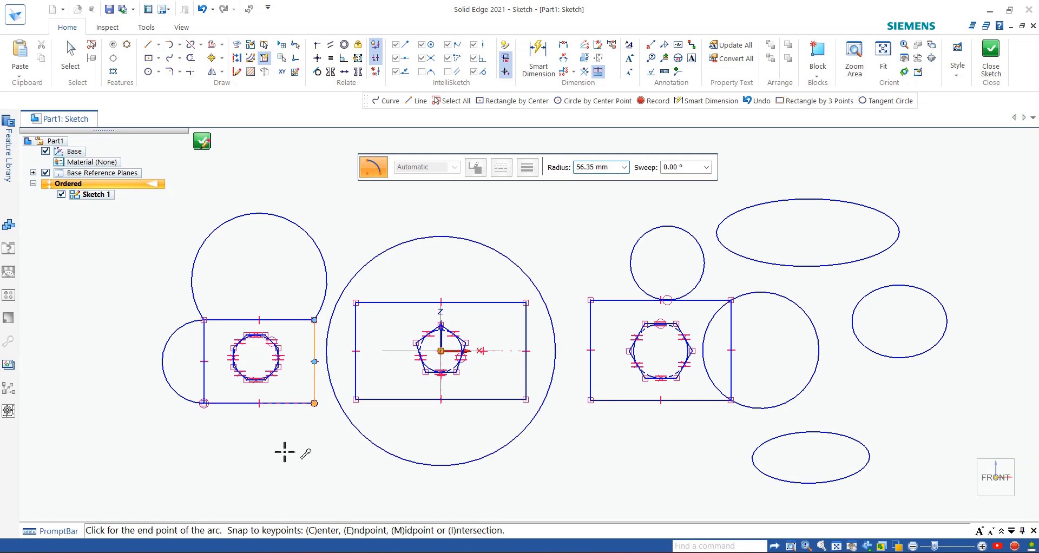
{"action": "left_click", "coordinate": [205, 404]}
{"action": "scroll", "coordinate": [274, 390], "scroll_direction": "down", "scroll_amount": 2}
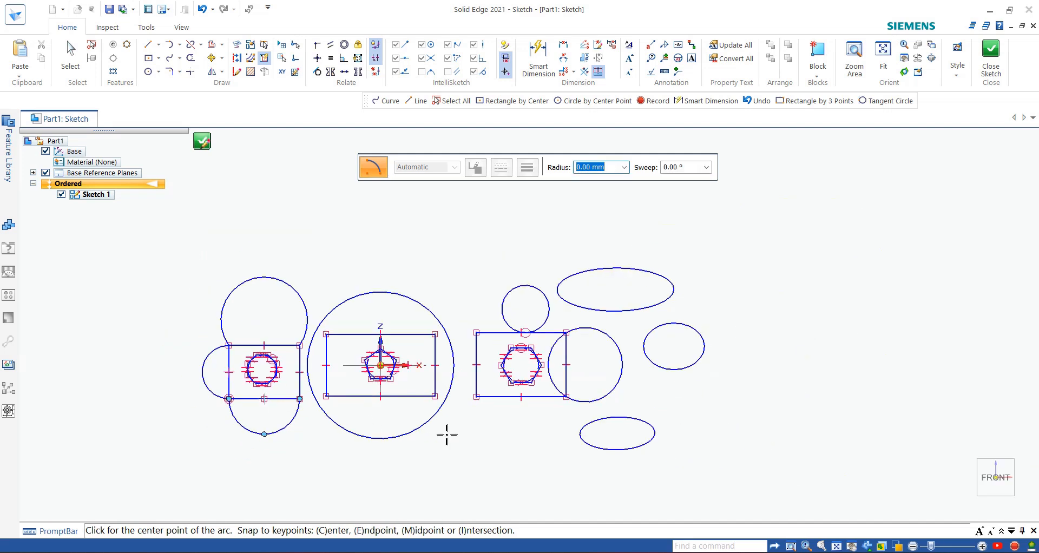
{"action": "scroll", "coordinate": [527, 418], "scroll_direction": "up", "scroll_amount": 1}
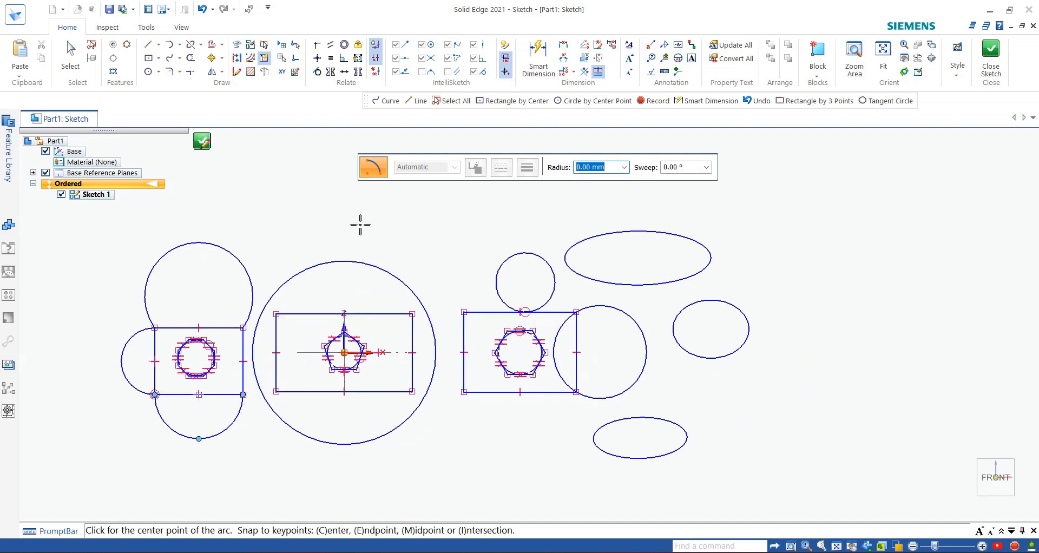
Fillet the upper-left corner of the middle rectangle freehand with a radius of about 25 mm
{"action": "left_click", "coordinate": [180, 72]}
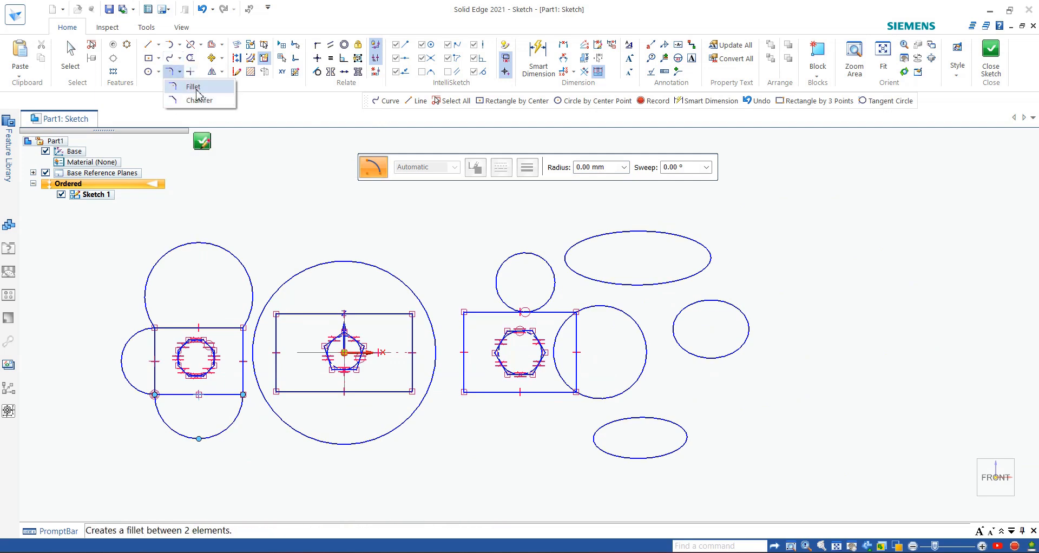
{"action": "left_click", "coordinate": [194, 87]}
{"action": "scroll", "coordinate": [295, 326], "scroll_direction": "up", "scroll_amount": 4}
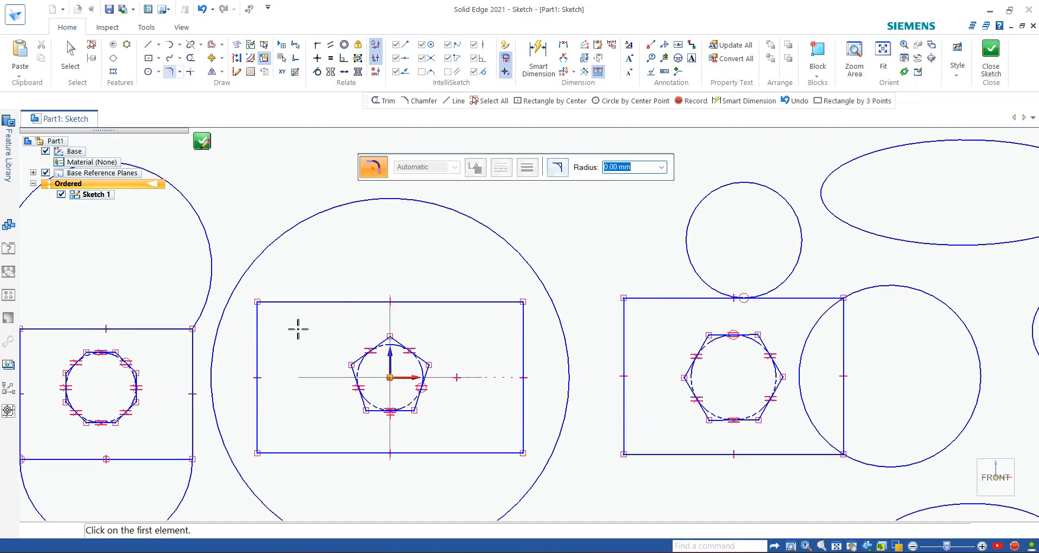
{"action": "left_click", "coordinate": [251, 329]}
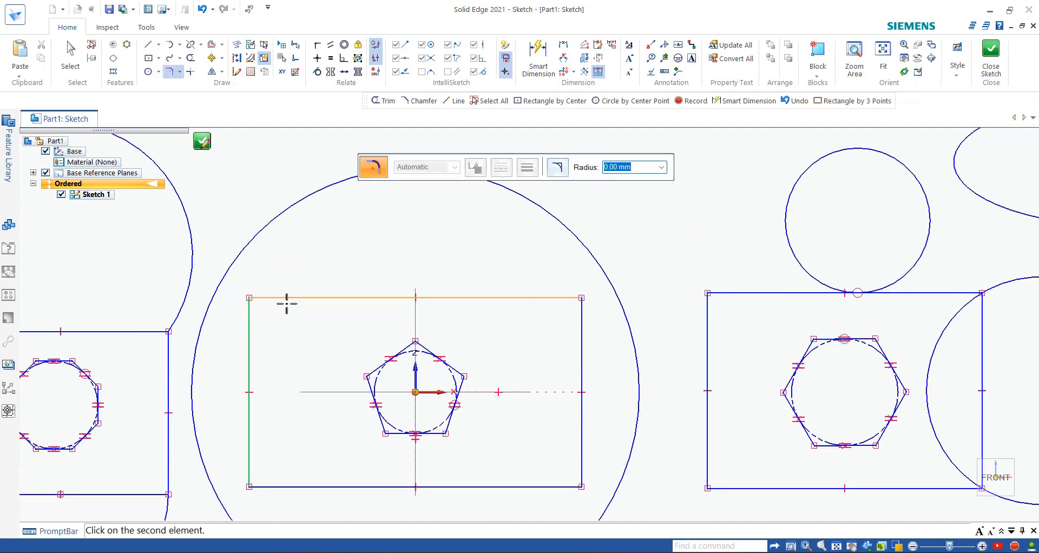
{"action": "left_click", "coordinate": [286, 302]}
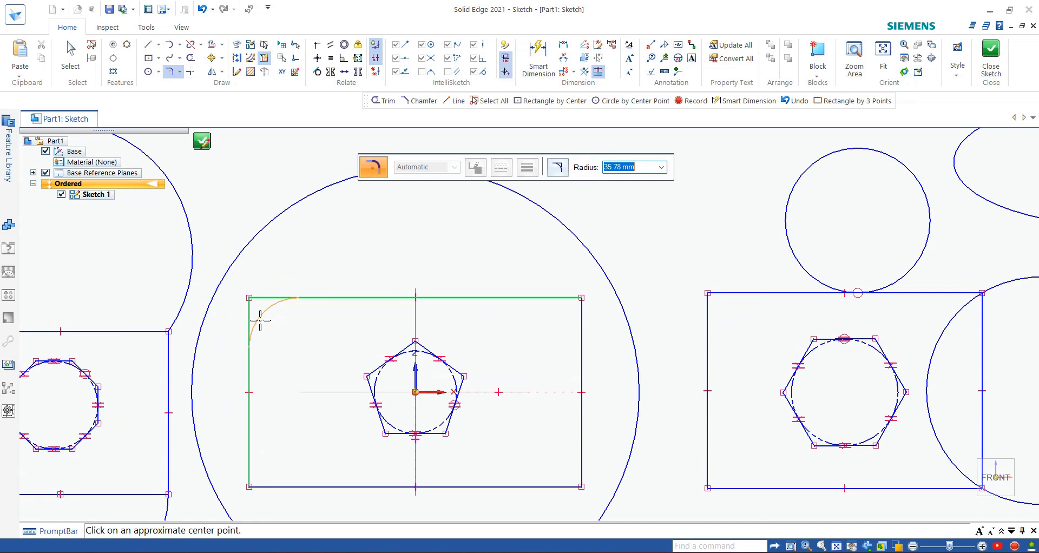
{"action": "left_click", "coordinate": [259, 321]}
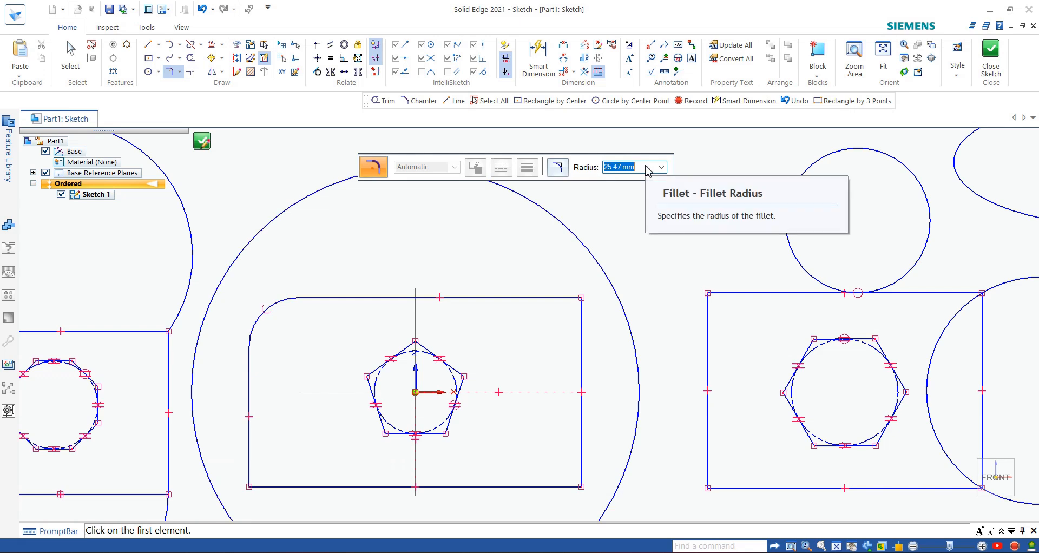
Set the fillet radius to 10 mm and fillet the middle rectangle's lower-left corner
{"action": "type", "text": "1"}
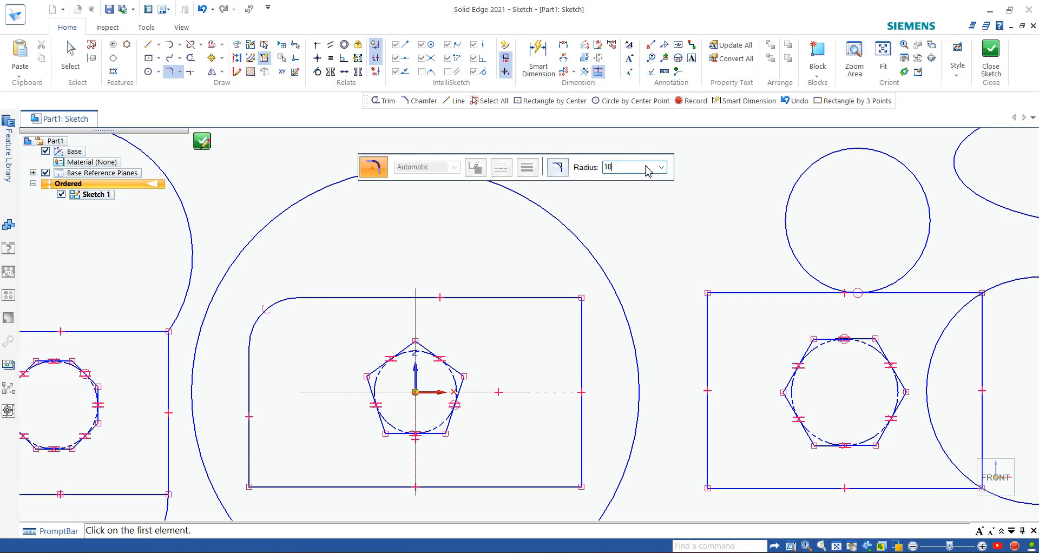
{"action": "type", "text": "0"}
{"action": "left_click", "coordinate": [249, 440]}
{"action": "left_click", "coordinate": [267, 487]}
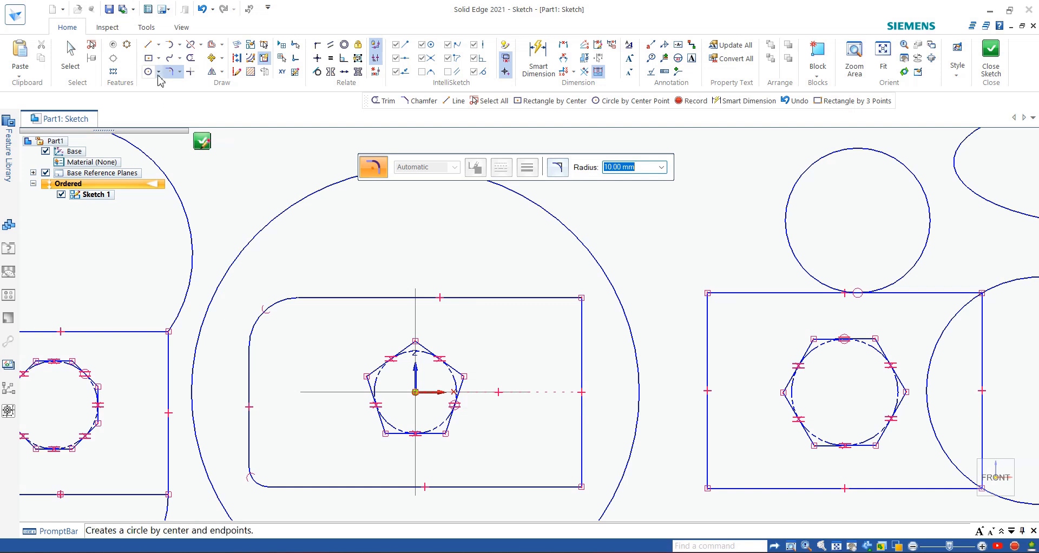
Chamfer the middle rectangle's upper-right corner at 45° with Setback A and Setback B both set to 10 mm
{"action": "left_click", "coordinate": [180, 71]}
{"action": "left_click", "coordinate": [191, 102]}
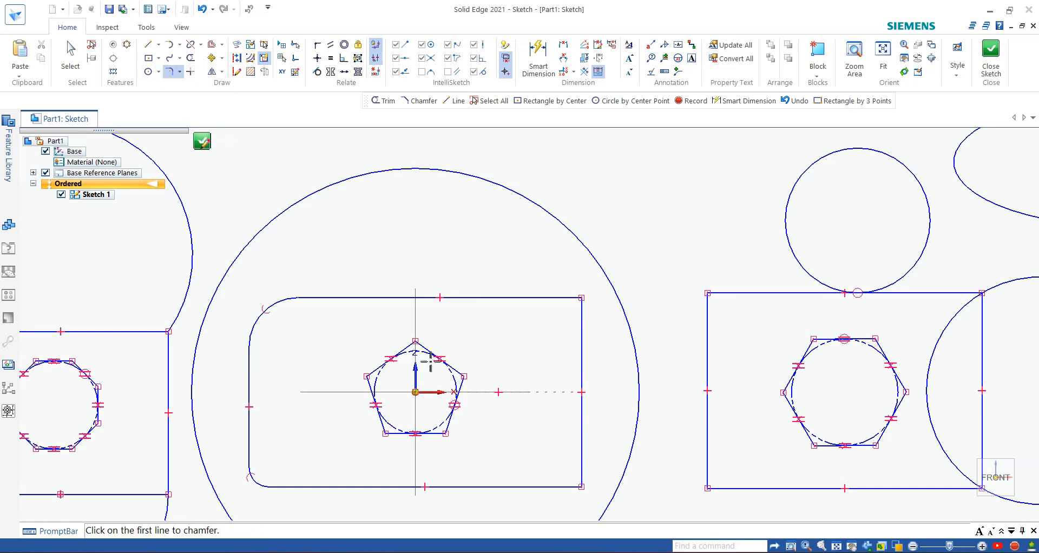
{"action": "left_click", "coordinate": [551, 297]}
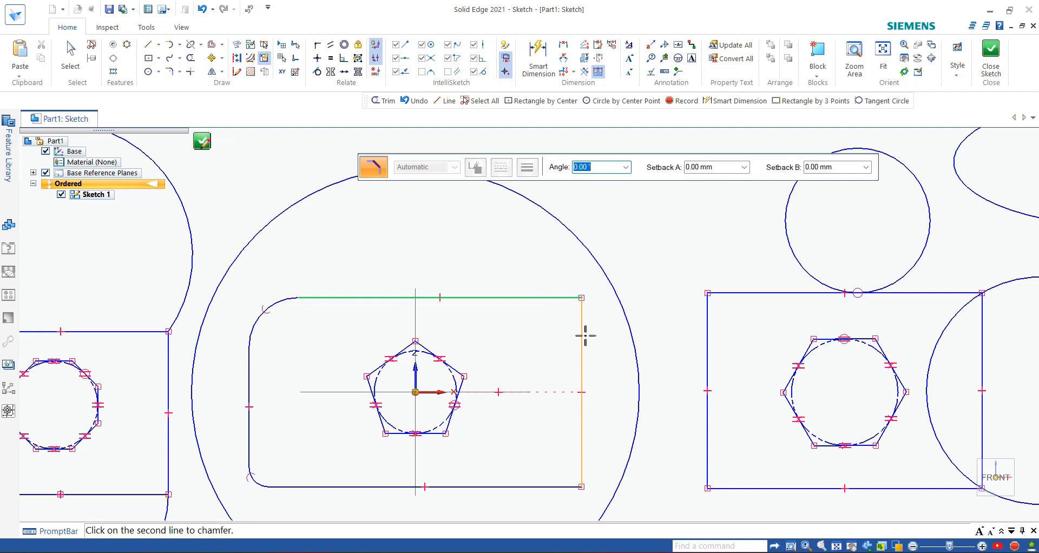
{"action": "left_click", "coordinate": [585, 336]}
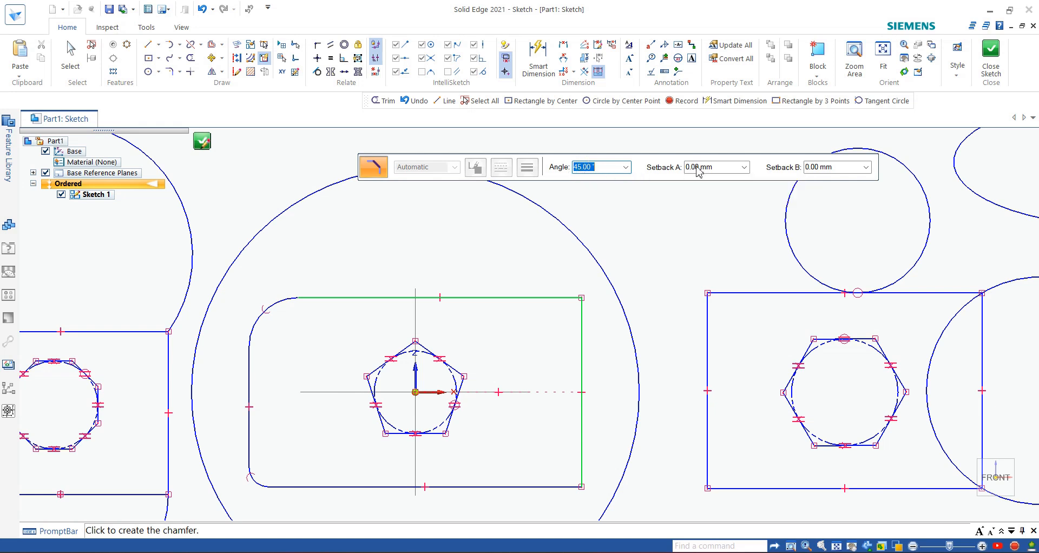
{"action": "key", "text": "Tab"}
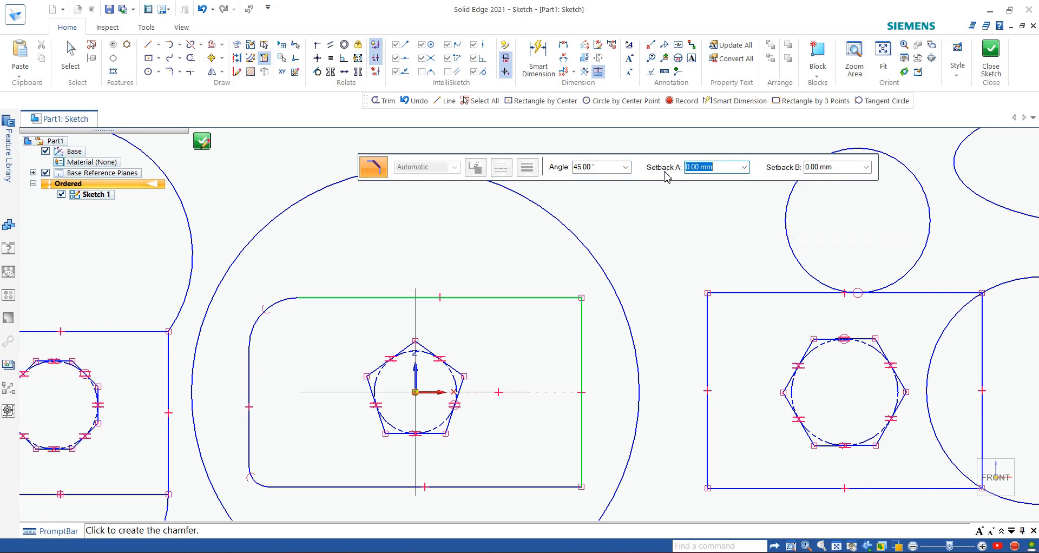
{"action": "type", "text": "10"}
{"action": "key", "text": "Tab"}
{"action": "type", "text": "1"}
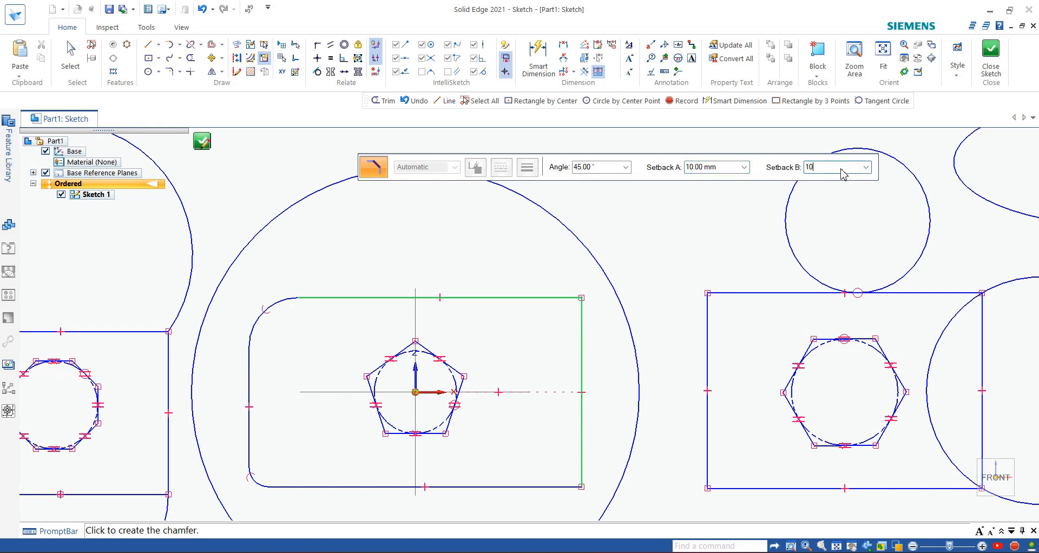
{"action": "key", "text": "Tab"}
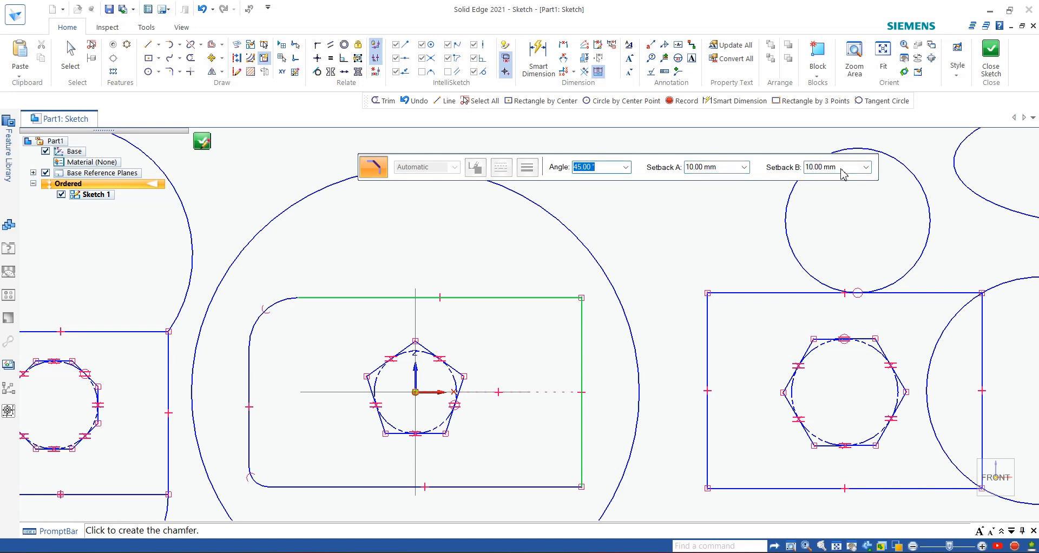
{"action": "left_click", "coordinate": [584, 347]}
Chamfer the middle rectangle's lower-right corner at 45° with Setback A and Setback B both set to 15 mm
{"action": "scroll", "coordinate": [572, 324], "scroll_direction": "up", "scroll_amount": 2}
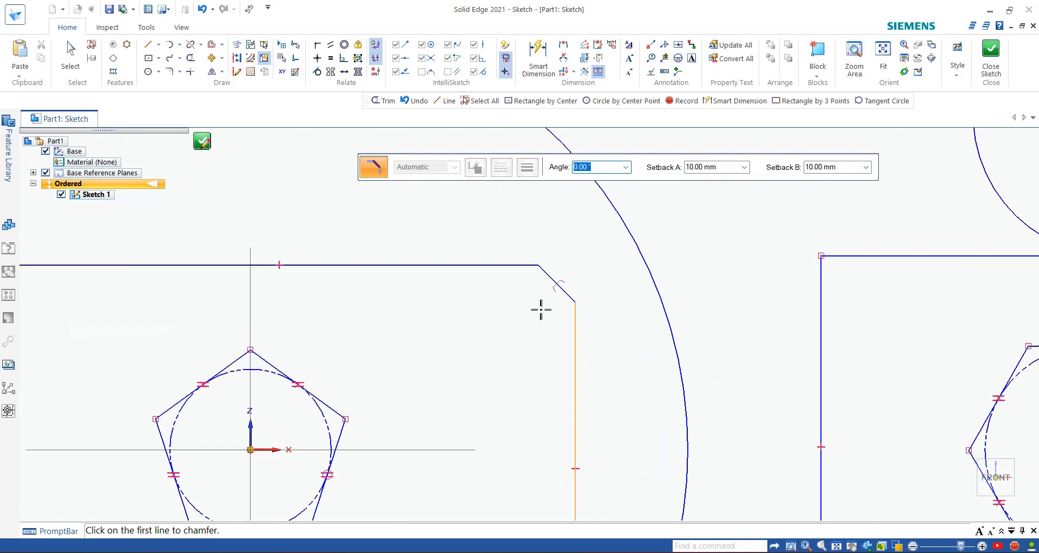
{"action": "scroll", "coordinate": [568, 332], "scroll_direction": "down", "scroll_amount": 2}
{"action": "scroll", "coordinate": [559, 334], "scroll_direction": "up", "scroll_amount": 1}
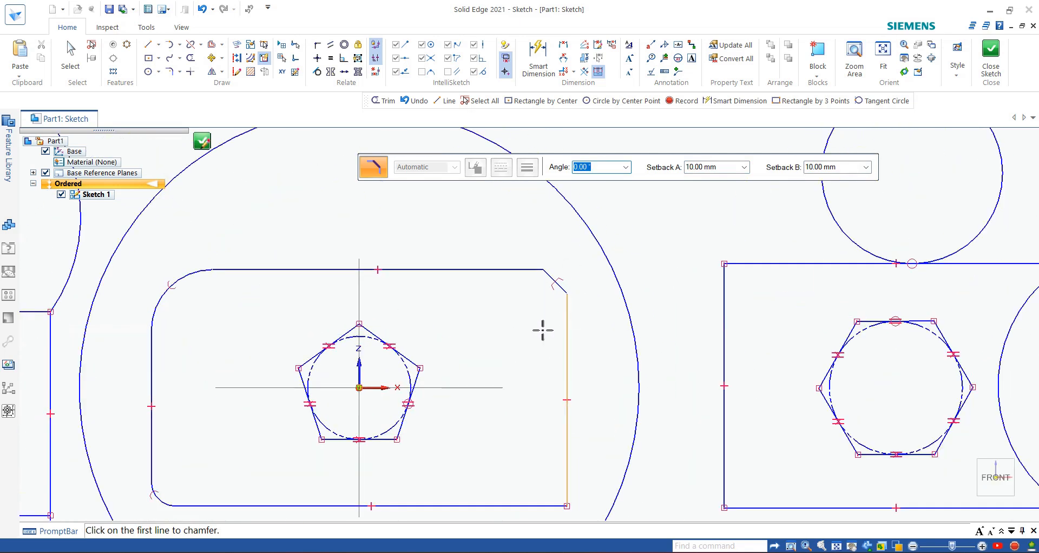
{"action": "scroll", "coordinate": [563, 283], "scroll_direction": "down", "scroll_amount": 2}
{"action": "scroll", "coordinate": [559, 375], "scroll_direction": "up", "scroll_amount": 2}
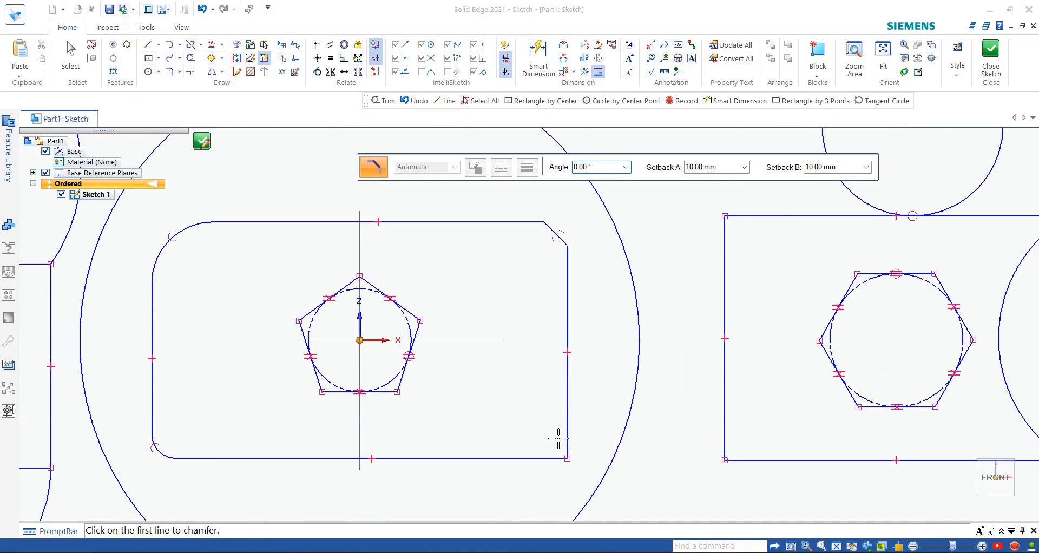
{"action": "left_click", "coordinate": [544, 458]}
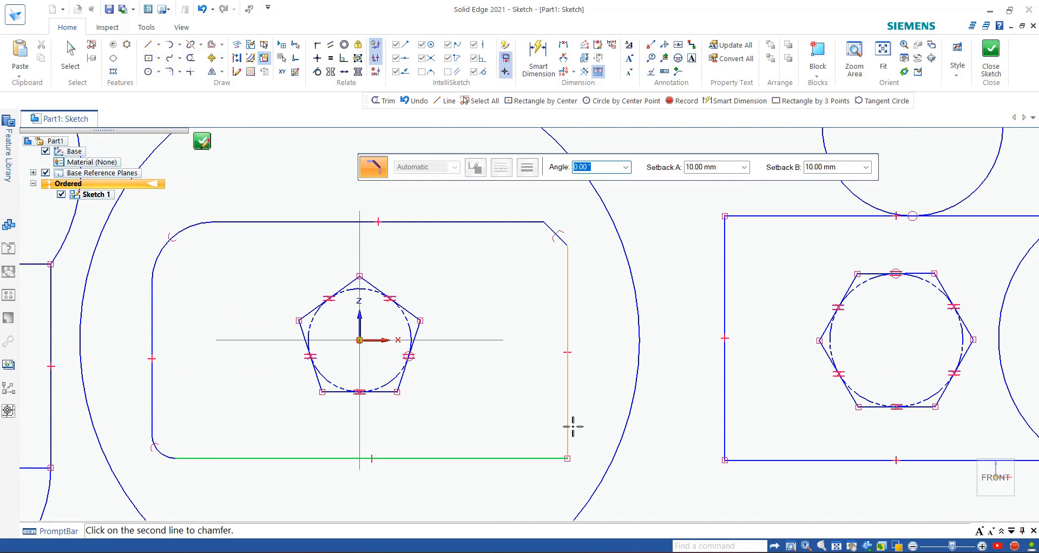
{"action": "left_click", "coordinate": [569, 426]}
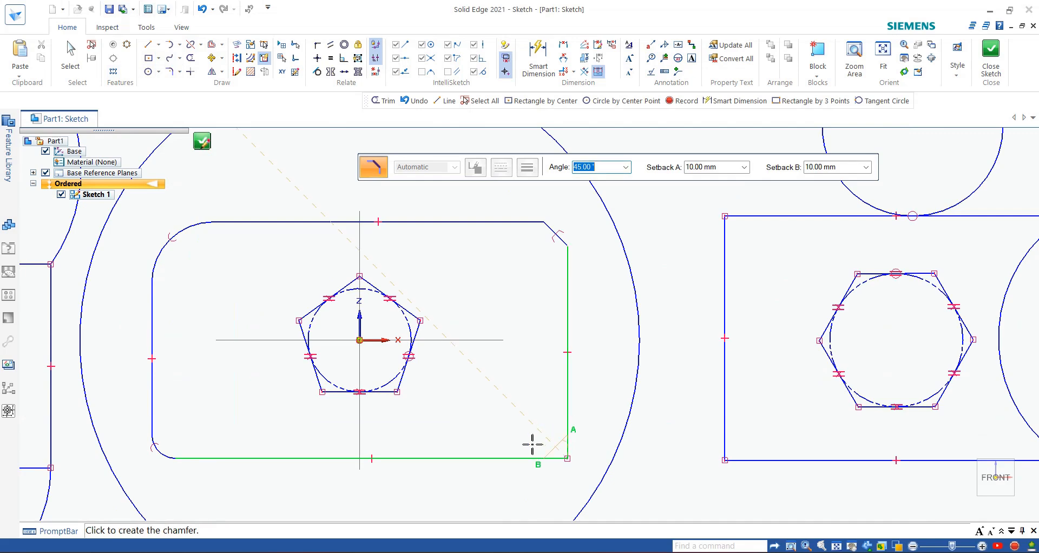
{"action": "left_click", "coordinate": [696, 169]}
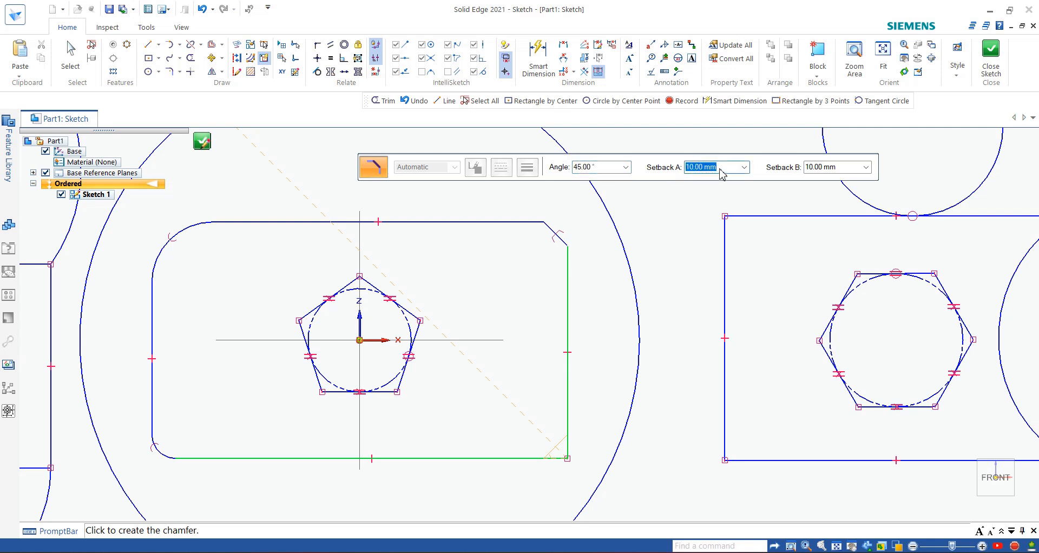
{"action": "left_click", "coordinate": [720, 169]}
{"action": "double_click", "coordinate": [720, 169]}
{"action": "type", "text": "15"}
{"action": "key", "text": "Tab"}
{"action": "type", "text": "1"}
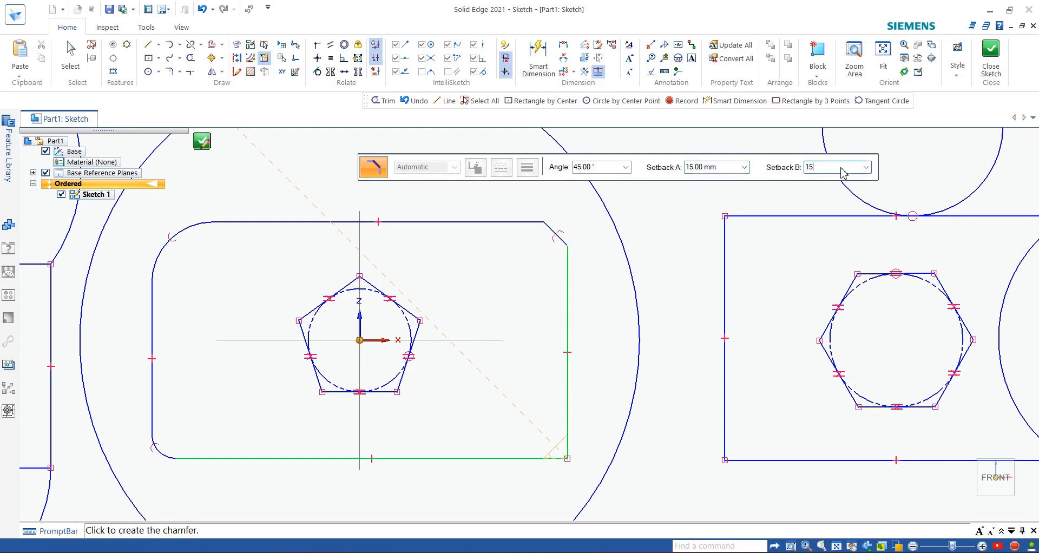
{"action": "type", "text": "5"}
{"action": "key", "text": "Tab"}
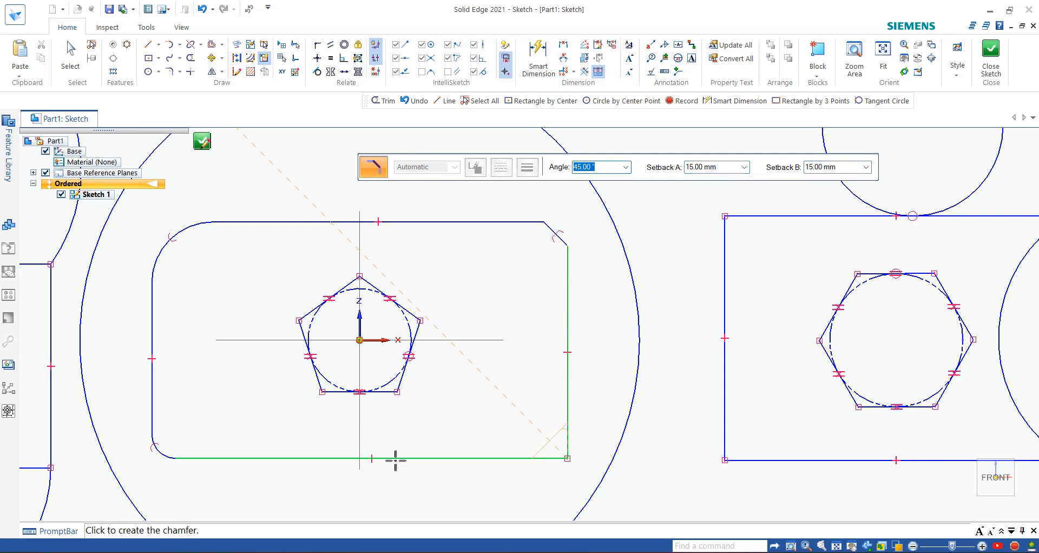
{"action": "left_click", "coordinate": [548, 441]}
{"action": "left_click", "coordinate": [548, 441]}
Examine the filleted and chamfered corners of the middle rectangle up close and within the whole sketch
{"action": "scroll", "coordinate": [522, 332], "scroll_direction": "down", "scroll_amount": 3}
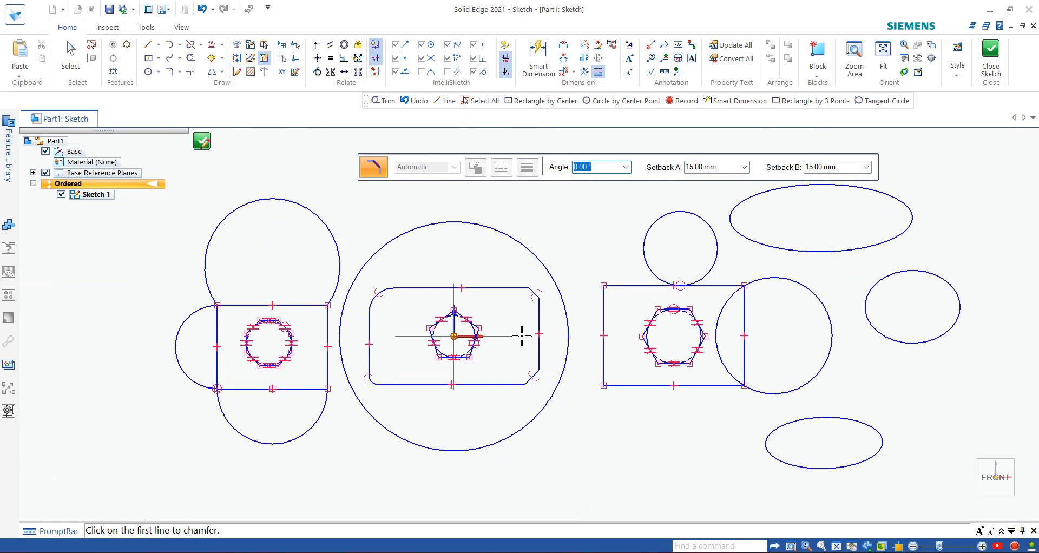
{"action": "scroll", "coordinate": [568, 303], "scroll_direction": "up", "scroll_amount": 2}
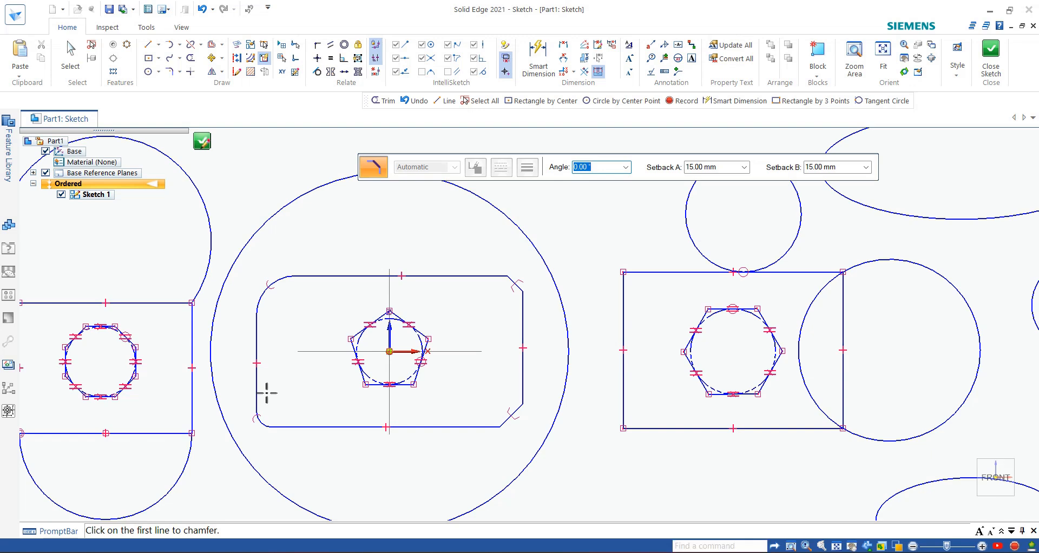
{"action": "scroll", "coordinate": [413, 389], "scroll_direction": "down", "scroll_amount": 2}
{"action": "scroll", "coordinate": [473, 390], "scroll_direction": "up", "scroll_amount": 5}
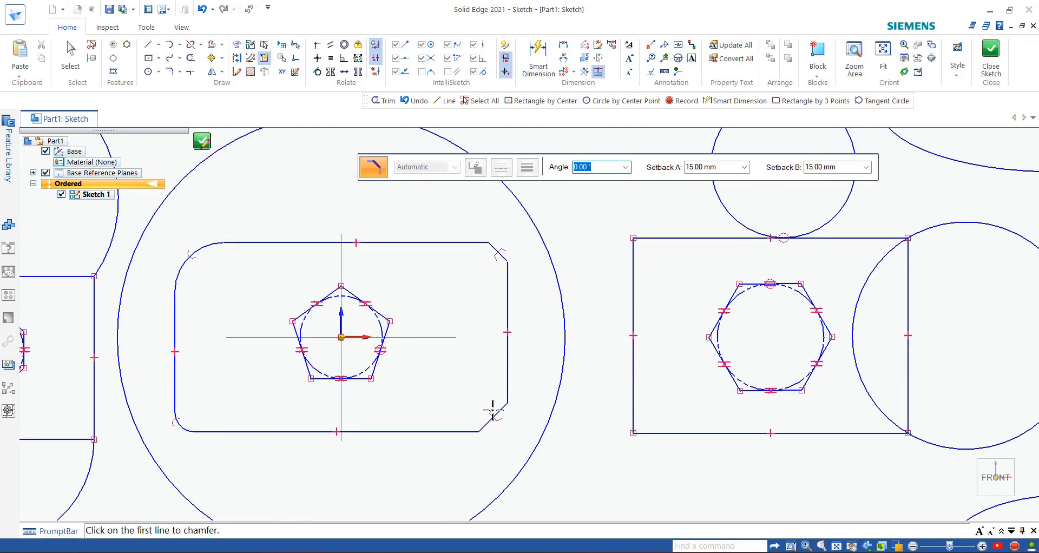
{"action": "scroll", "coordinate": [524, 365], "scroll_direction": "down", "scroll_amount": 4}
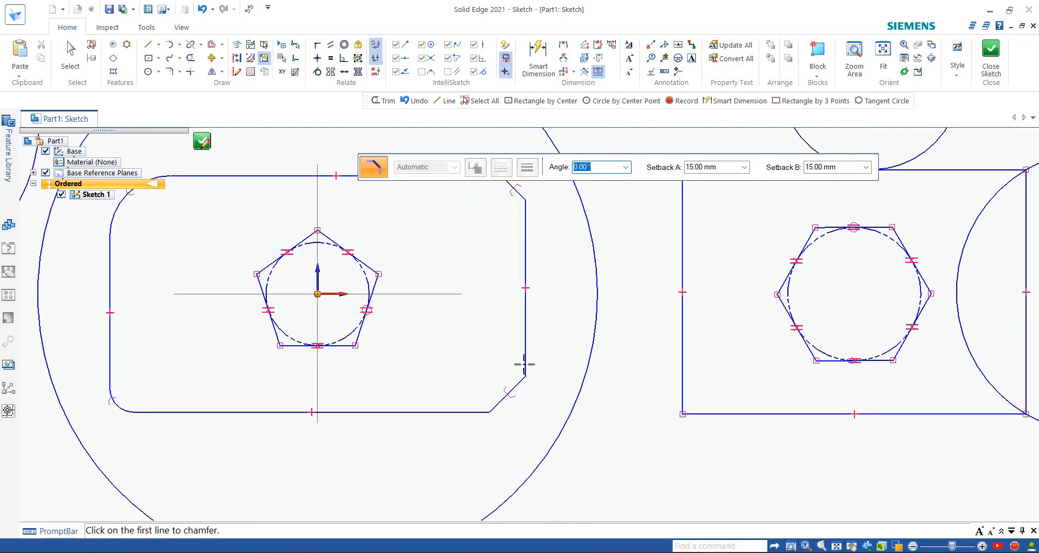
{"action": "scroll", "coordinate": [532, 288], "scroll_direction": "up", "scroll_amount": 1}
{"action": "scroll", "coordinate": [533, 288], "scroll_direction": "down", "scroll_amount": 5}
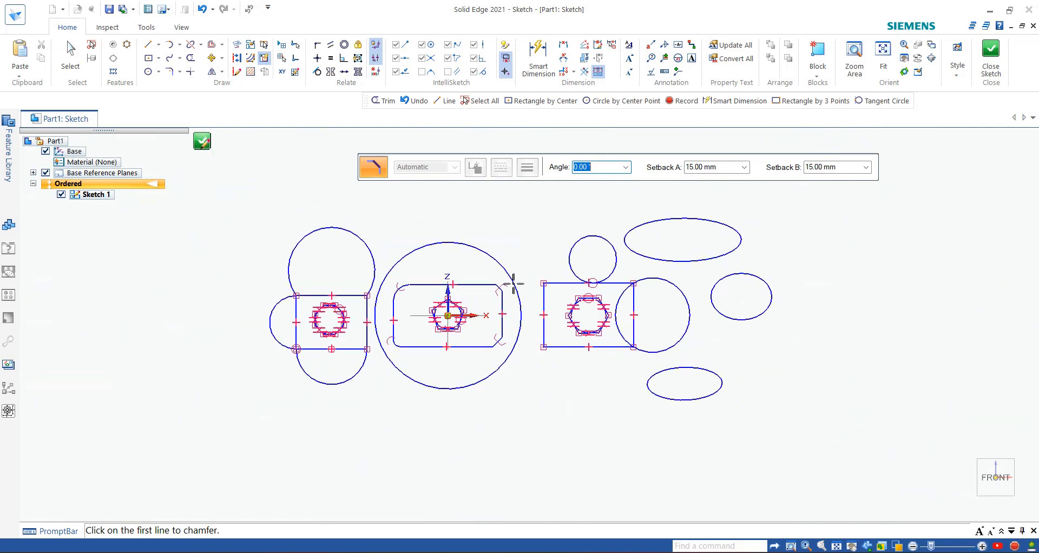
{"action": "scroll", "coordinate": [506, 283], "scroll_direction": "up", "scroll_amount": 1}
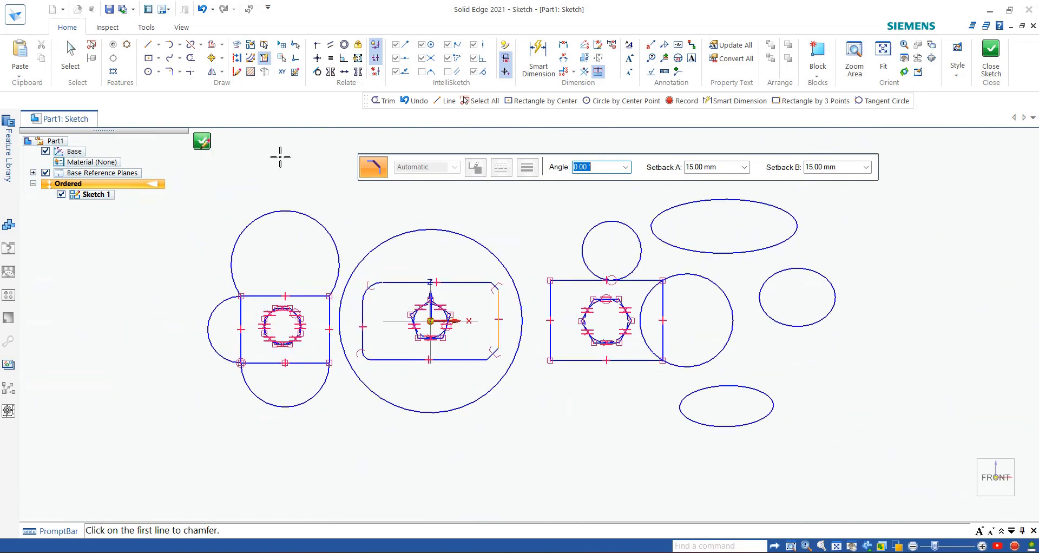
Trim away the left rectangle's top and left edges where they meet the upper and left arcs
{"action": "left_click", "coordinate": [191, 62]}
{"action": "scroll", "coordinate": [354, 324], "scroll_direction": "up", "scroll_amount": 2}
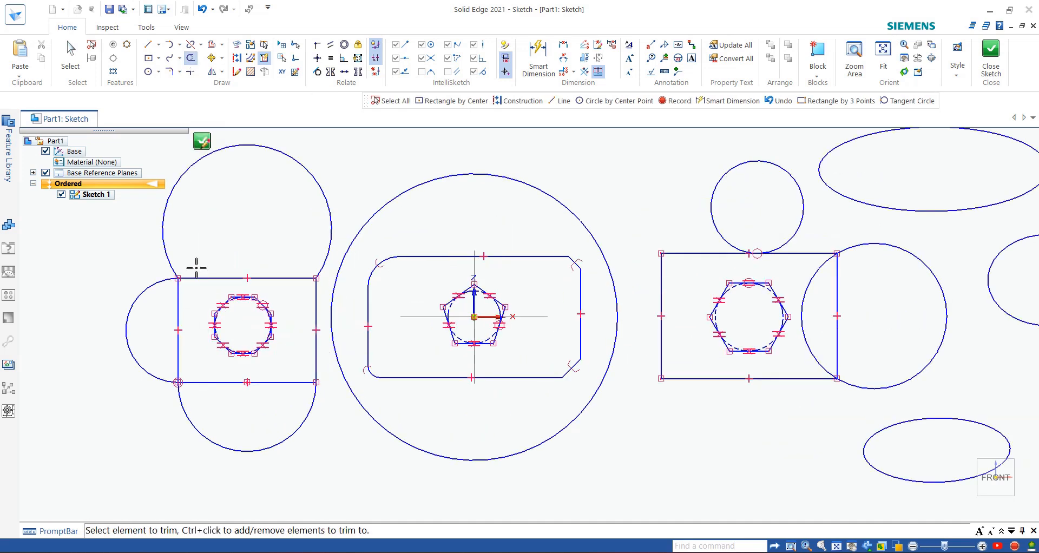
{"action": "mouse_move", "coordinate": [201, 265]}
{"action": "left_mouse_down"}
{"action": "mouse_move", "coordinate": [204, 303]}
{"action": "mouse_move", "coordinate": [163, 304]}
{"action": "mouse_move", "coordinate": [189, 309]}
{"action": "left_mouse_up"}
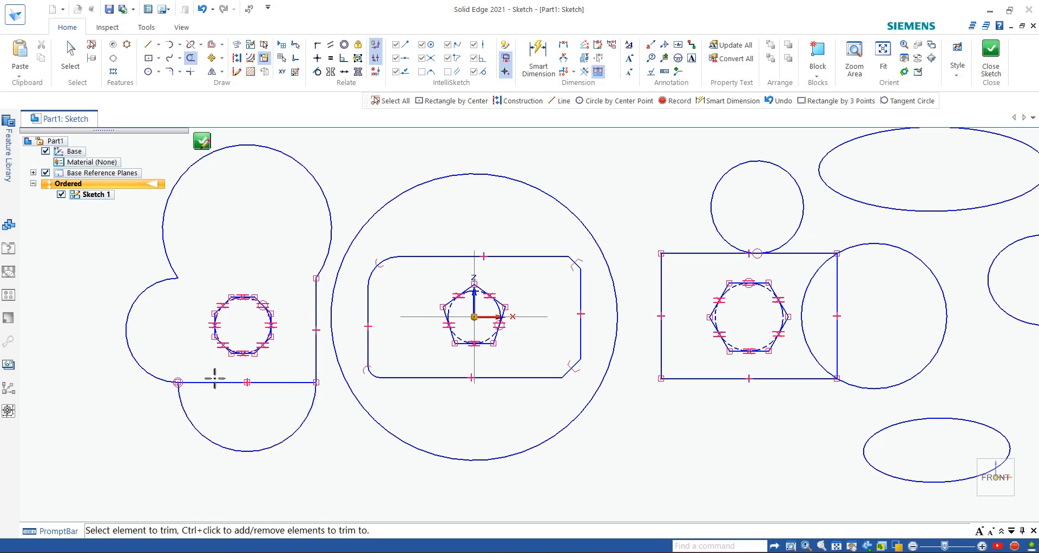
Trim away the left rectangle's bottom edge where it closes off the lower arc
{"action": "left_click_drag", "start_coordinate": [200, 364], "coordinate": [215, 413]}
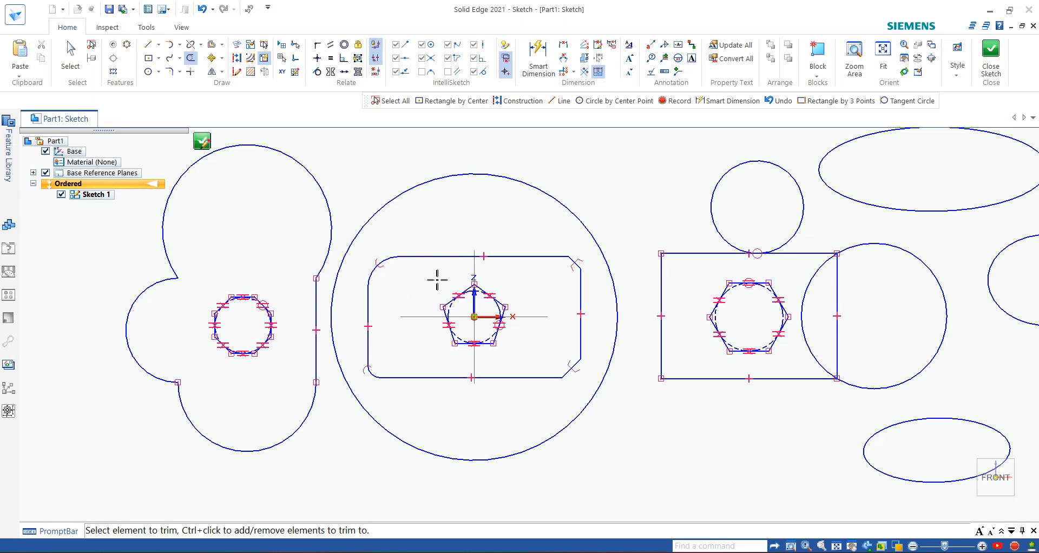
Trim away all sides of the pentagon inside the middle rectangle together with its dashed construction circle
{"action": "left_click_drag", "start_coordinate": [459, 291], "coordinate": [460, 297]}
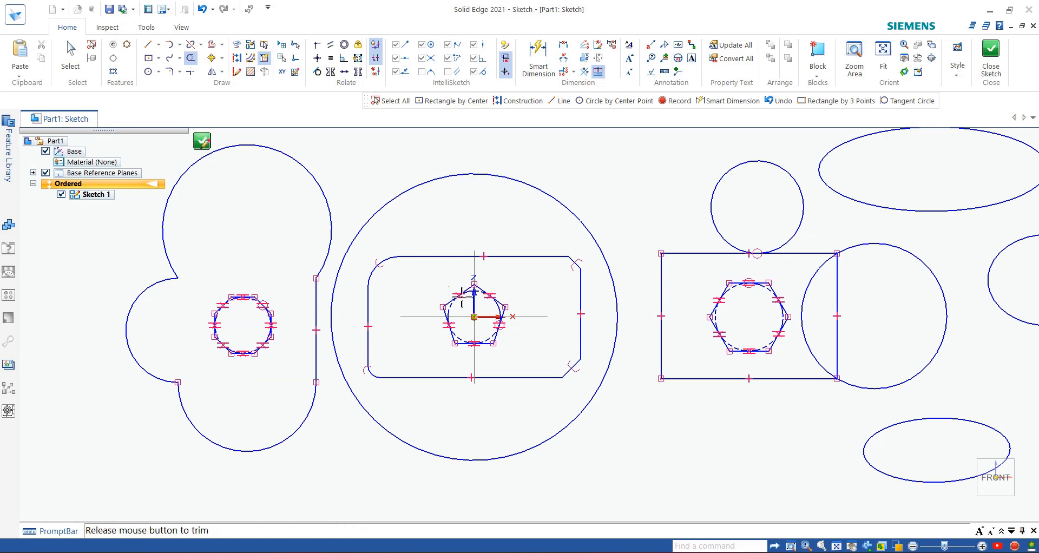
{"action": "left_click_drag", "start_coordinate": [523, 347], "coordinate": [523, 347]}
{"action": "left_click_drag", "start_coordinate": [471, 308], "coordinate": [435, 332]}
{"action": "scroll", "coordinate": [488, 321], "scroll_direction": "up", "scroll_amount": 4}
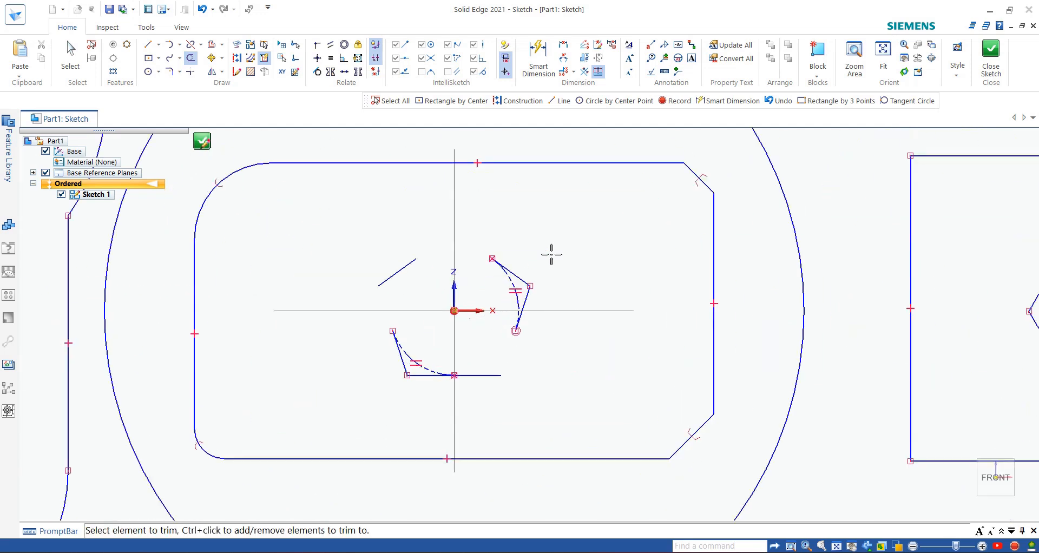
{"action": "mouse_move", "coordinate": [548, 252]}
{"action": "left_mouse_down"}
{"action": "mouse_move", "coordinate": [502, 293]}
{"action": "mouse_move", "coordinate": [528, 310]}
{"action": "left_mouse_up"}
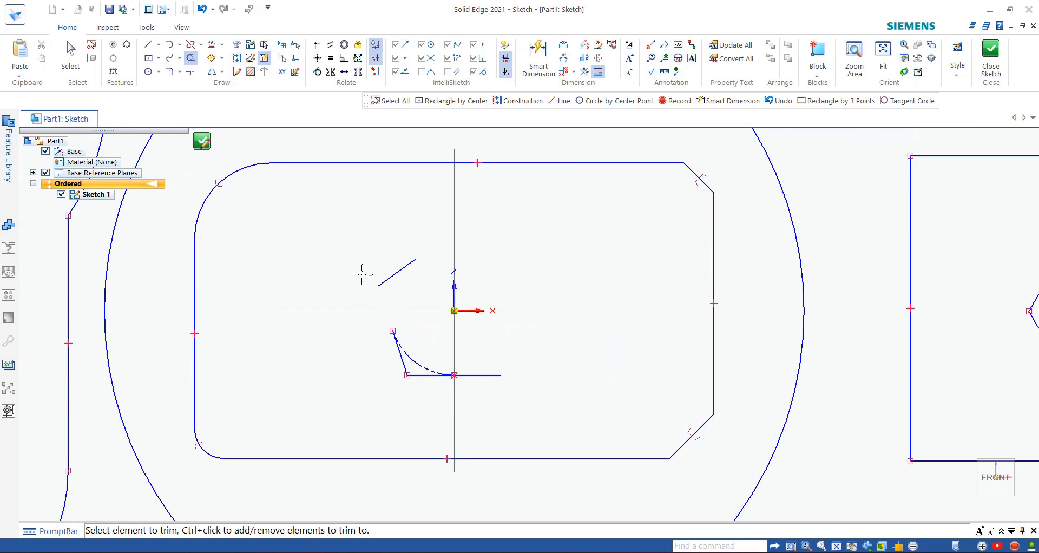
{"action": "left_click_drag", "start_coordinate": [365, 272], "coordinate": [417, 295]}
{"action": "mouse_move", "coordinate": [417, 365]}
{"action": "left_mouse_down"}
{"action": "mouse_move", "coordinate": [419, 347]}
{"action": "mouse_move", "coordinate": [374, 370]}
{"action": "left_mouse_up"}
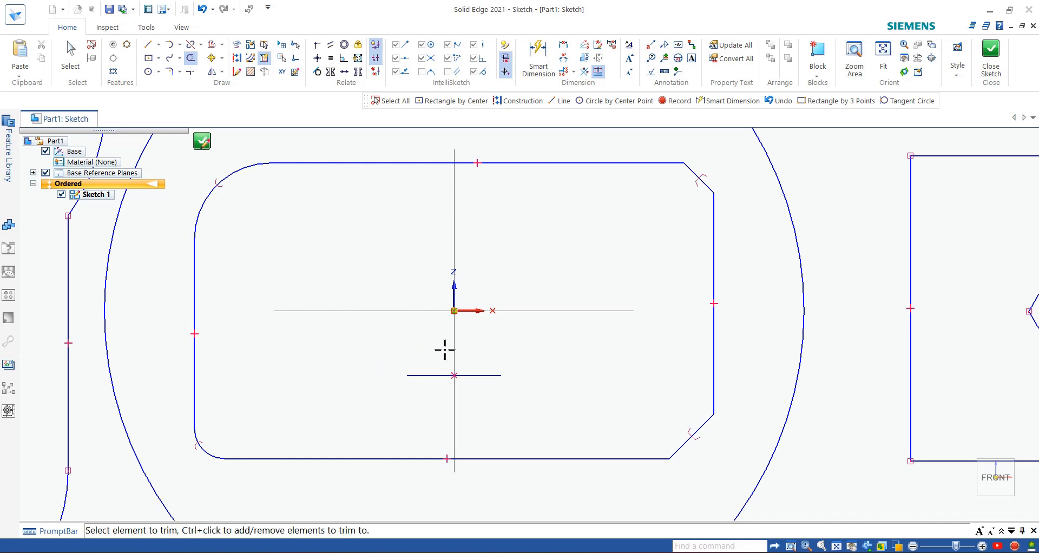
{"action": "left_click_drag", "start_coordinate": [440, 346], "coordinate": [438, 401]}
{"action": "scroll", "coordinate": [566, 336], "scroll_direction": "down", "scroll_amount": 5}
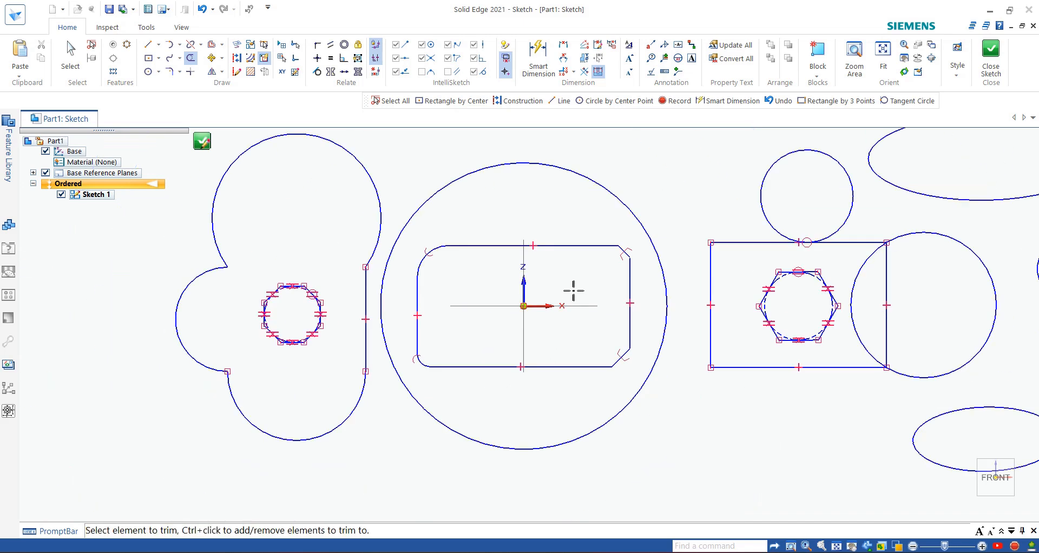